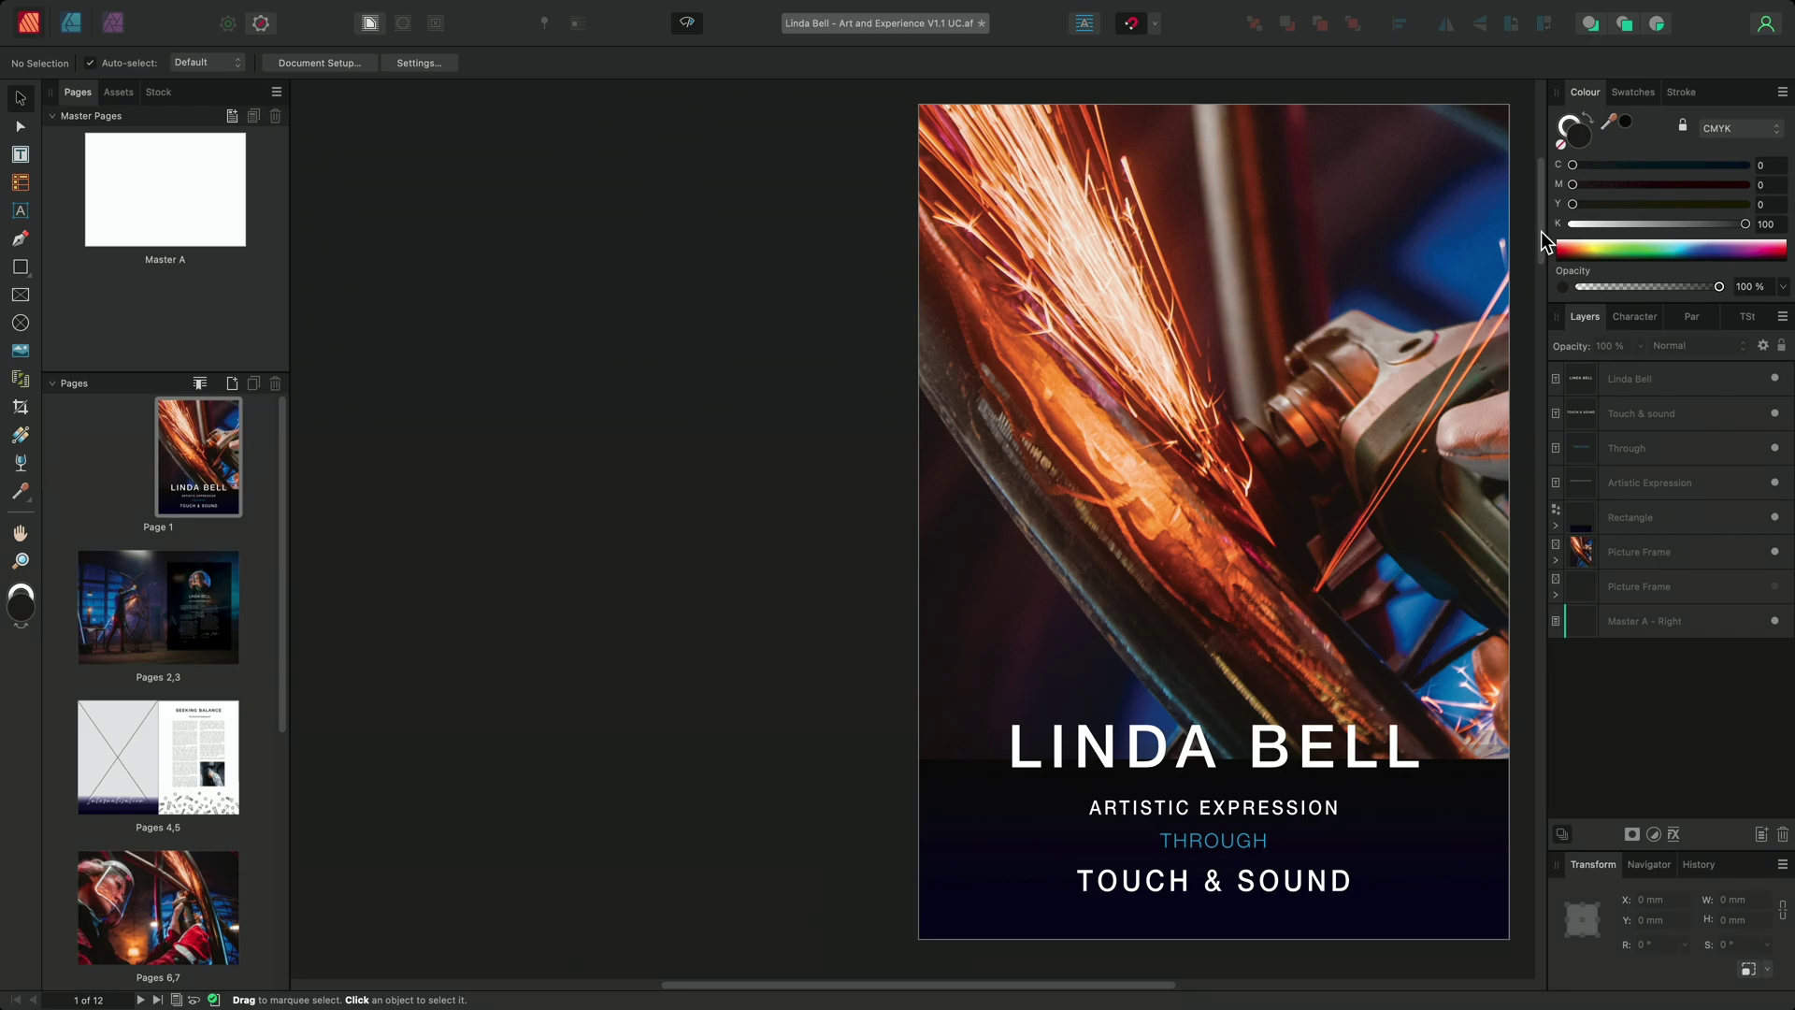
- Place shutterstock_1474652993.jpg into the left picture frame on page 4
{"action": "left_click_drag", "start_coordinate": [1541, 232], "coordinate": [1532, 442]}
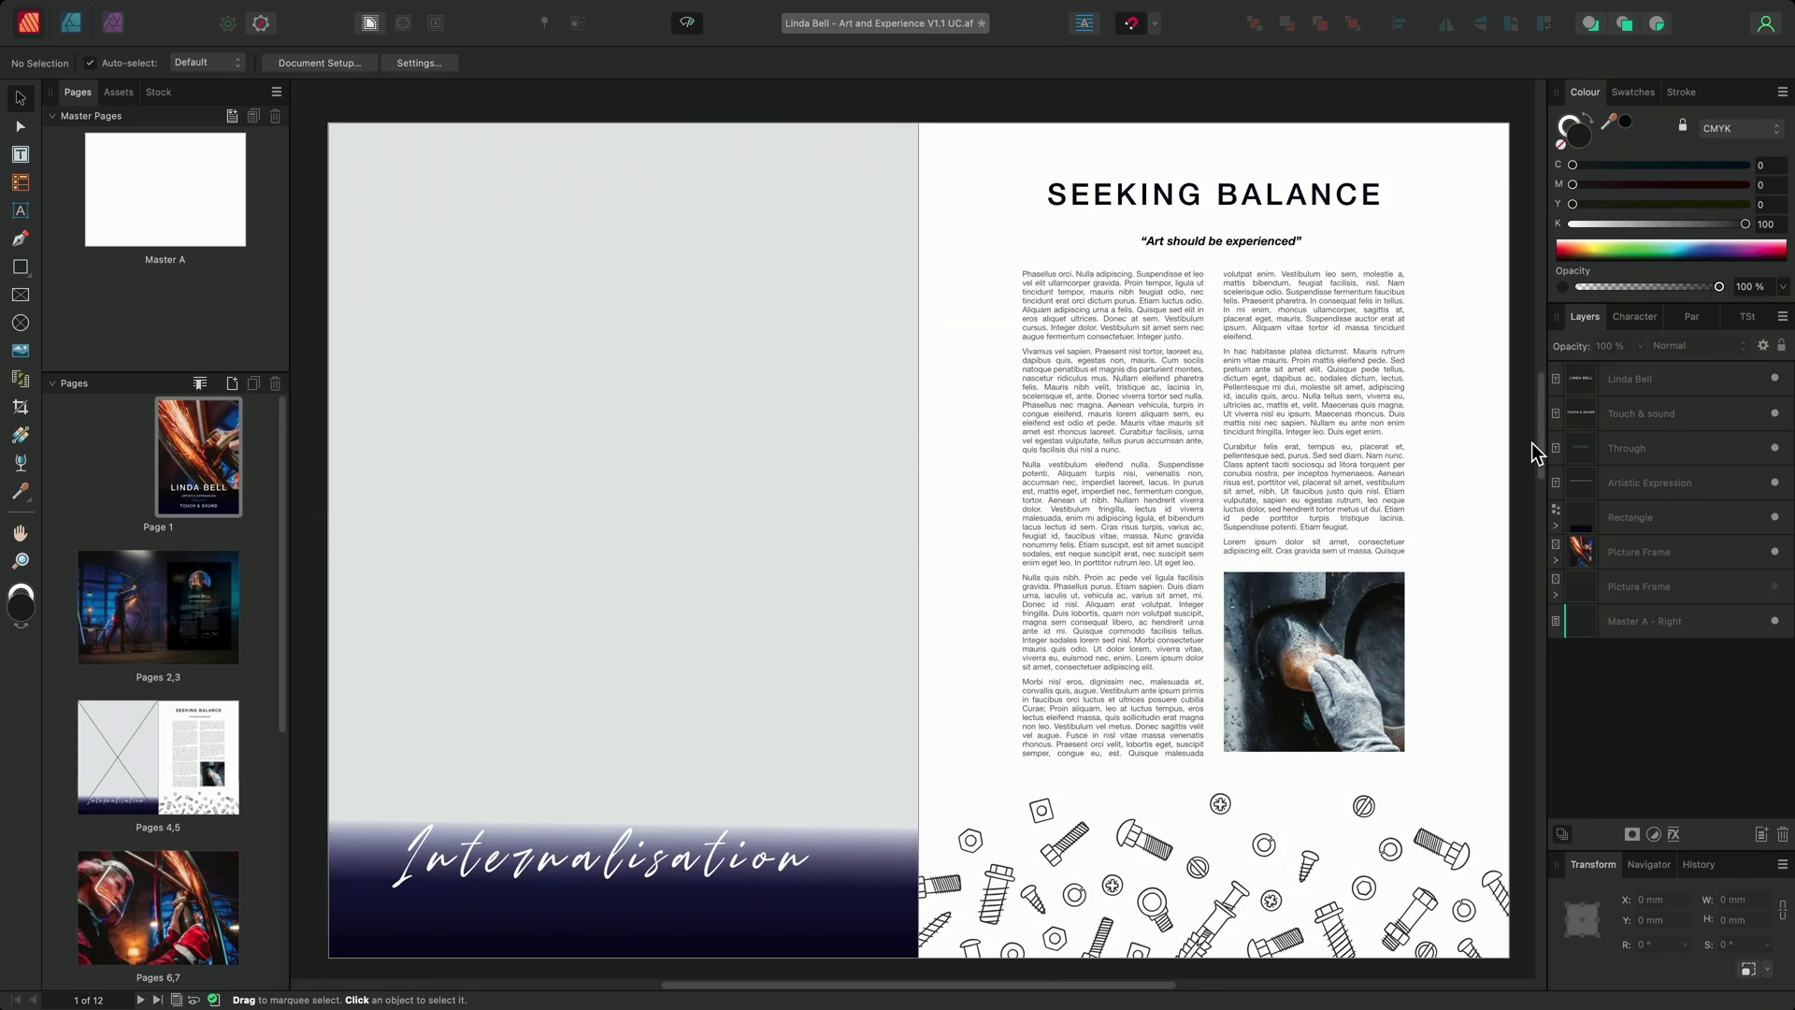
{"action": "left_click", "coordinate": [671, 334]}
{"action": "key", "text": "shift+super+m"}
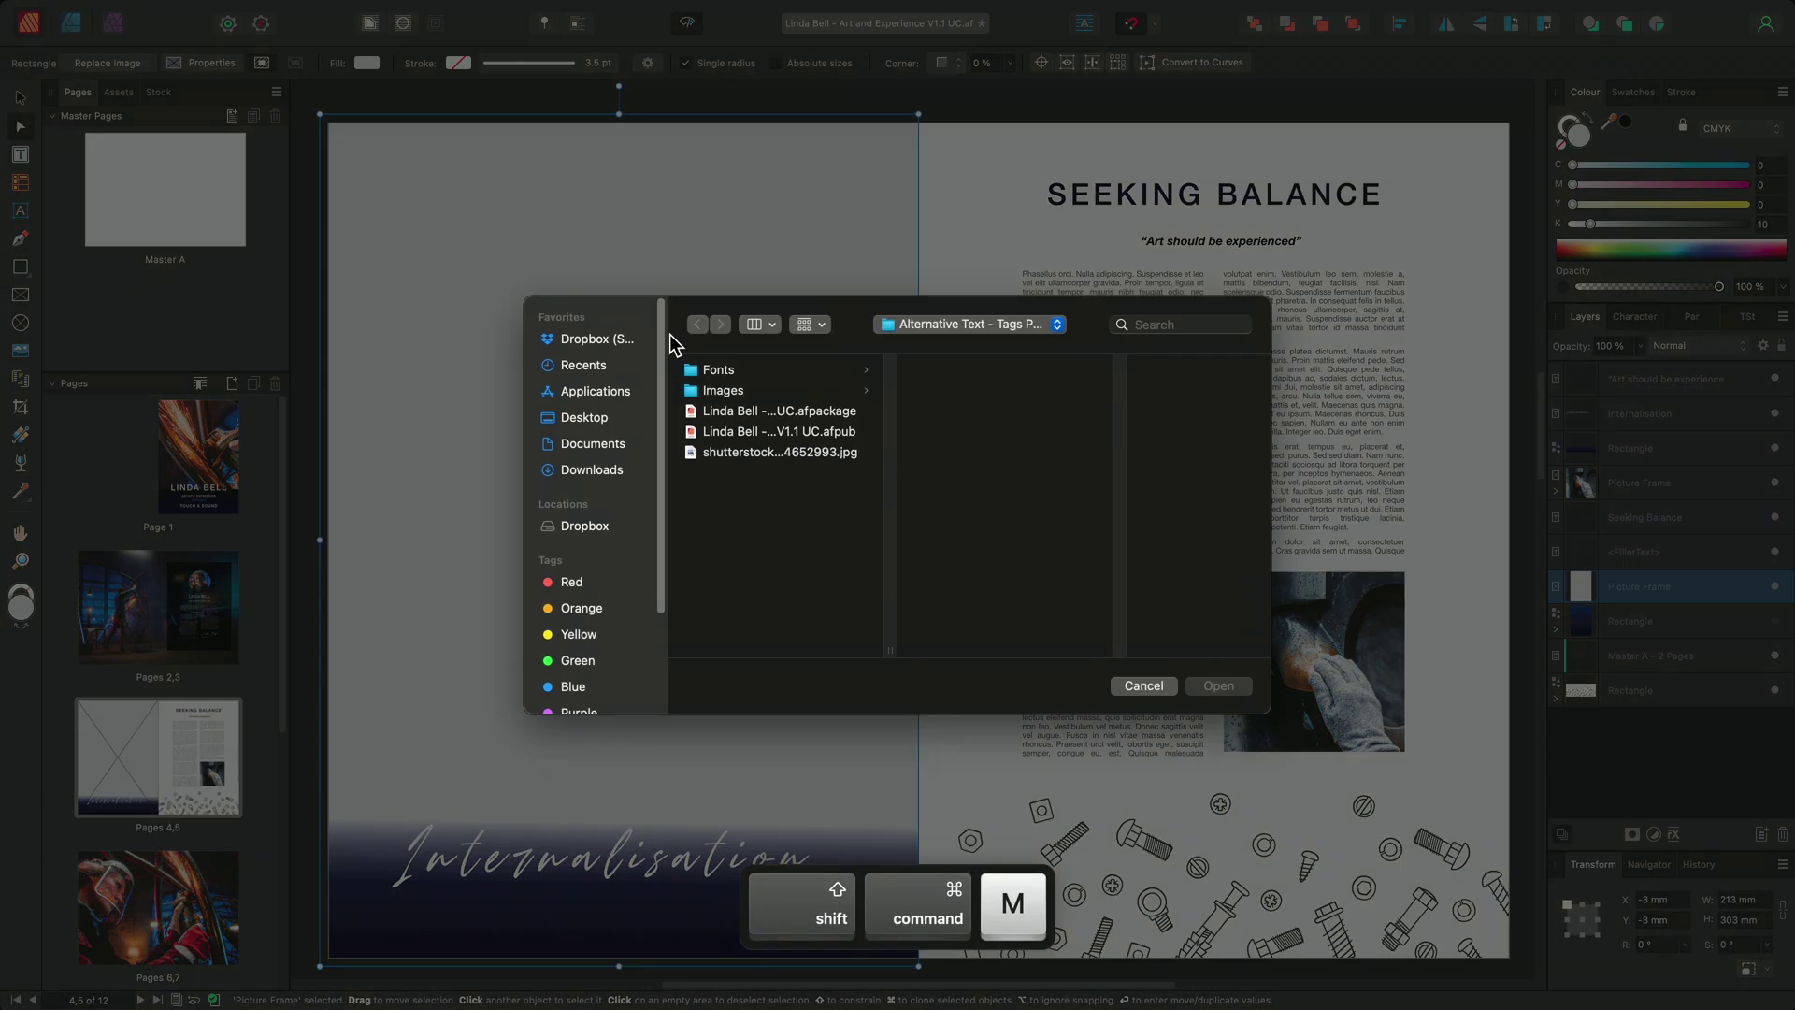
{"action": "left_click", "coordinate": [795, 452]}
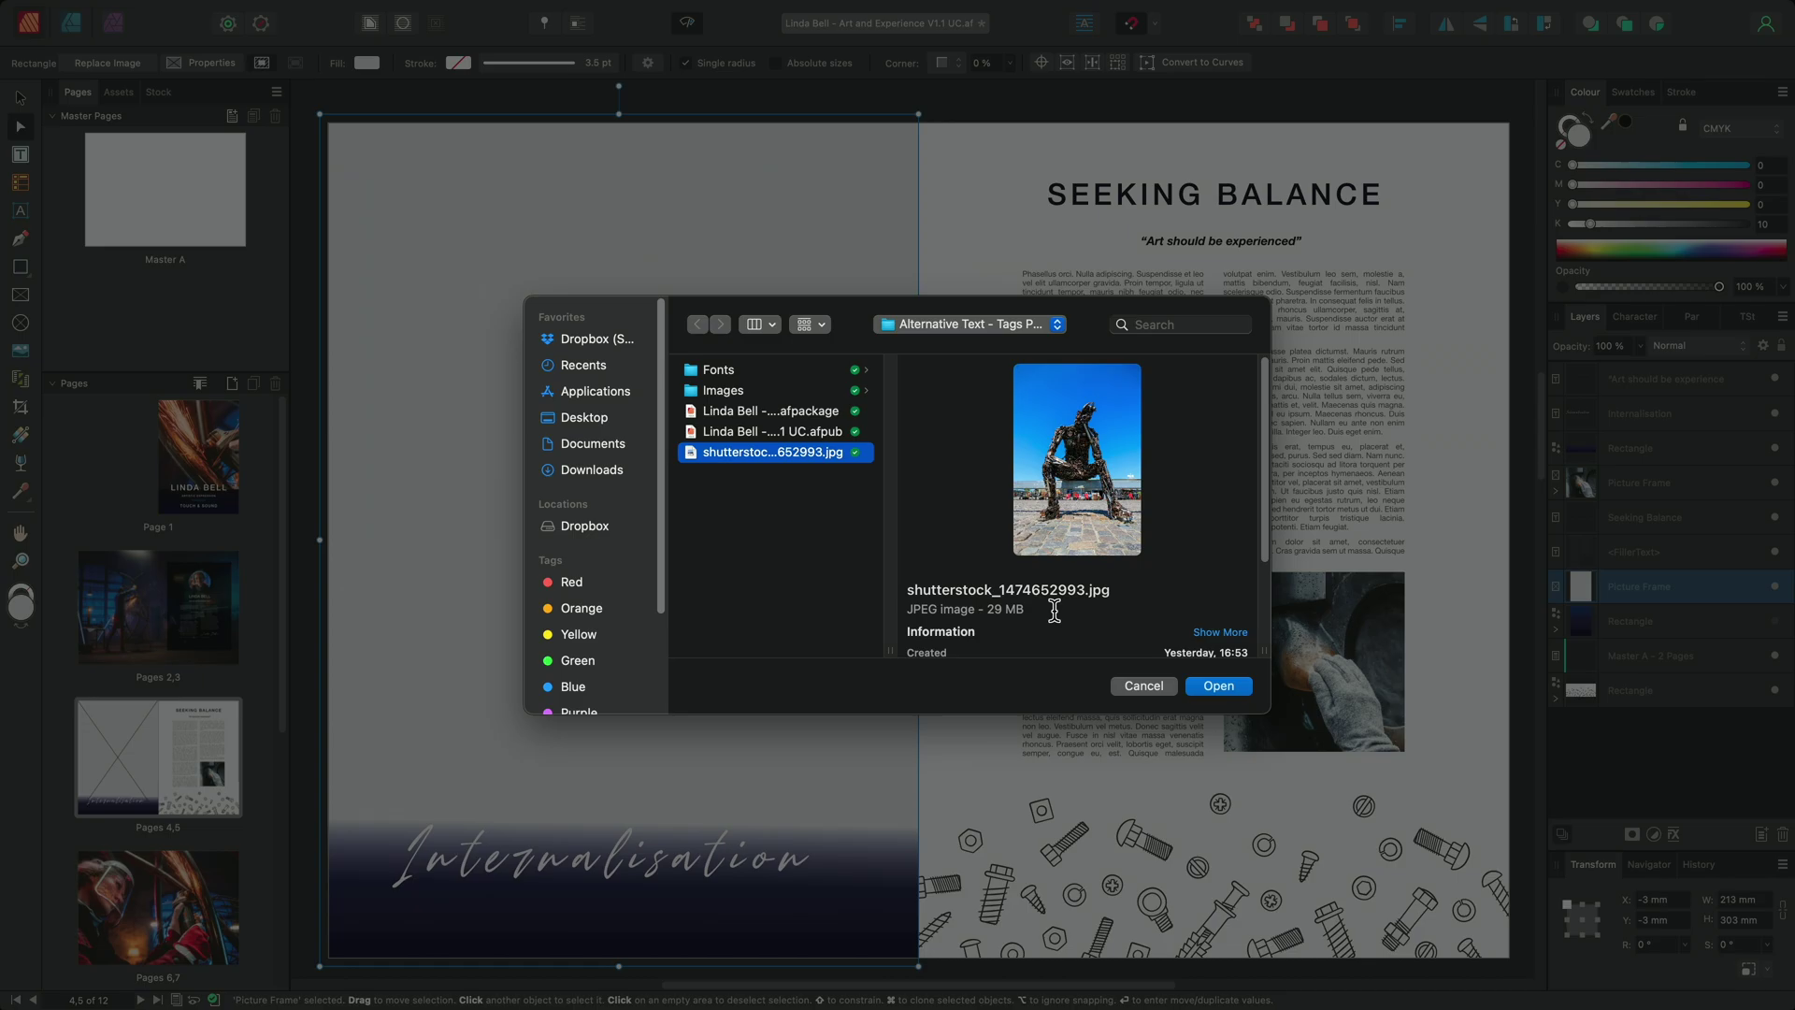
{"action": "left_click", "coordinate": [1217, 690]}
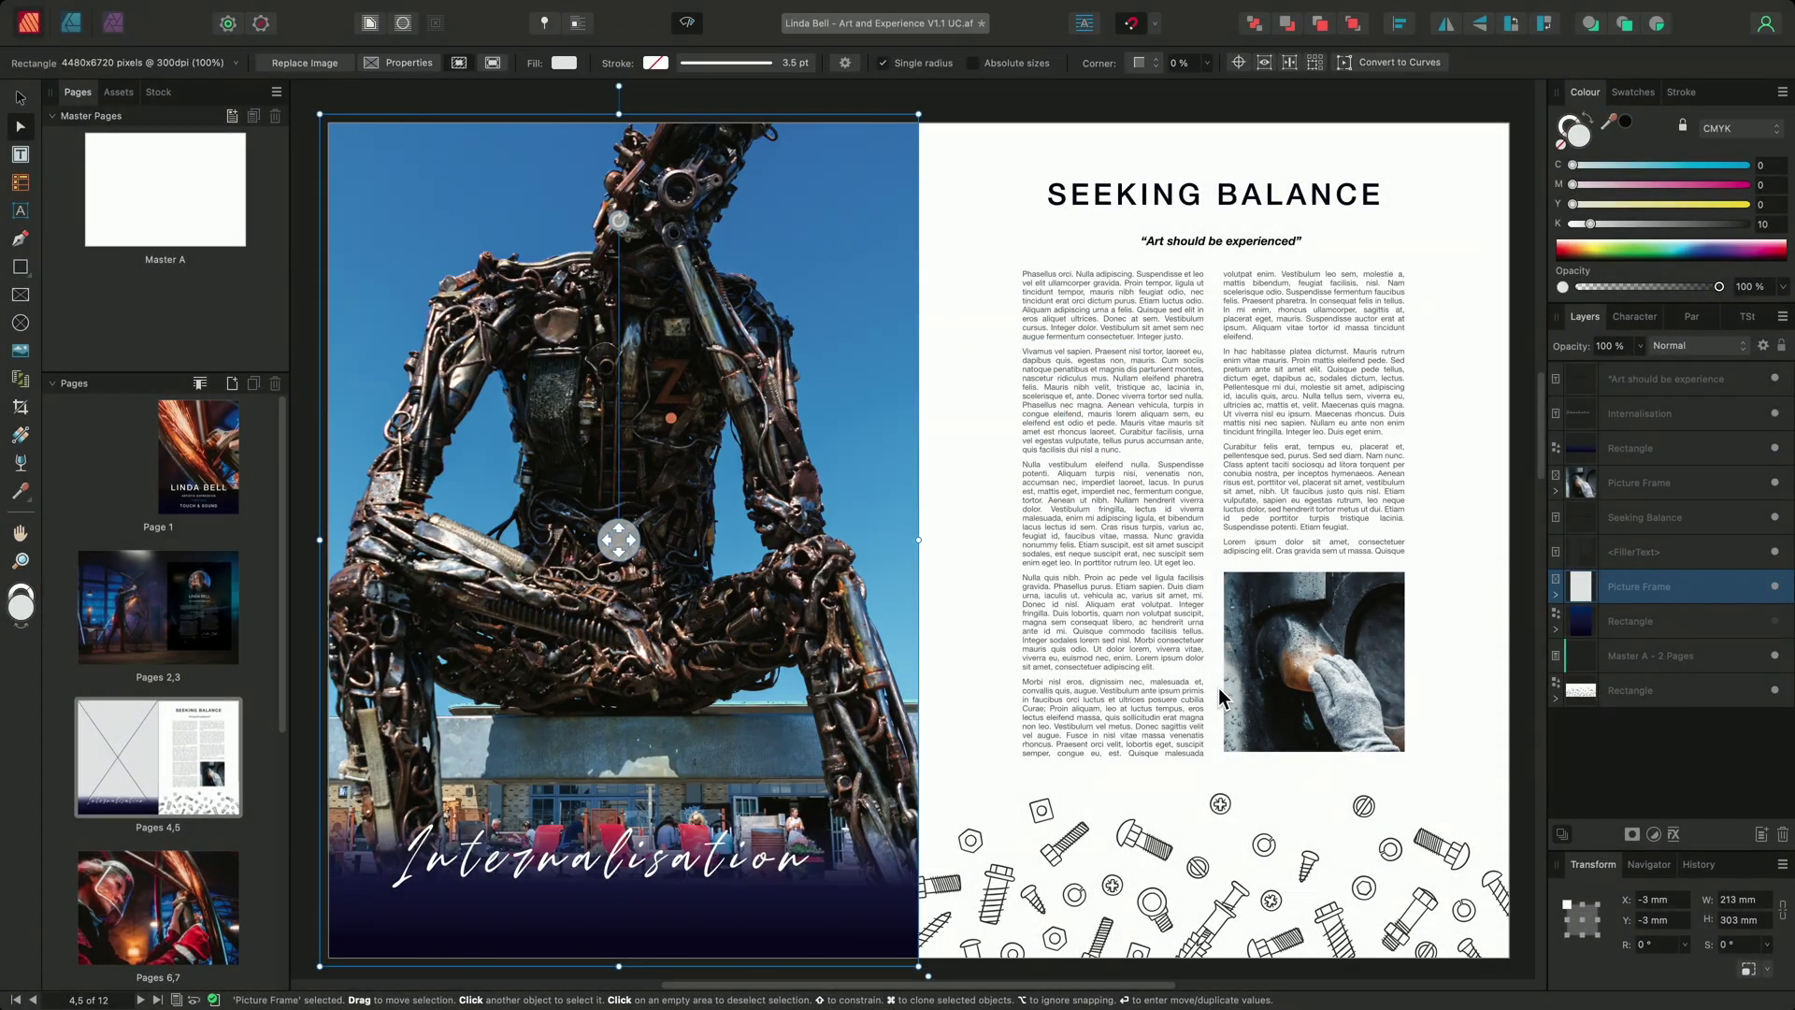
- Scale the sculpture photo down to about 92.5% inside its frame
{"action": "scroll", "coordinate": [841, 673], "scroll_direction": "down", "scroll_amount": 2}
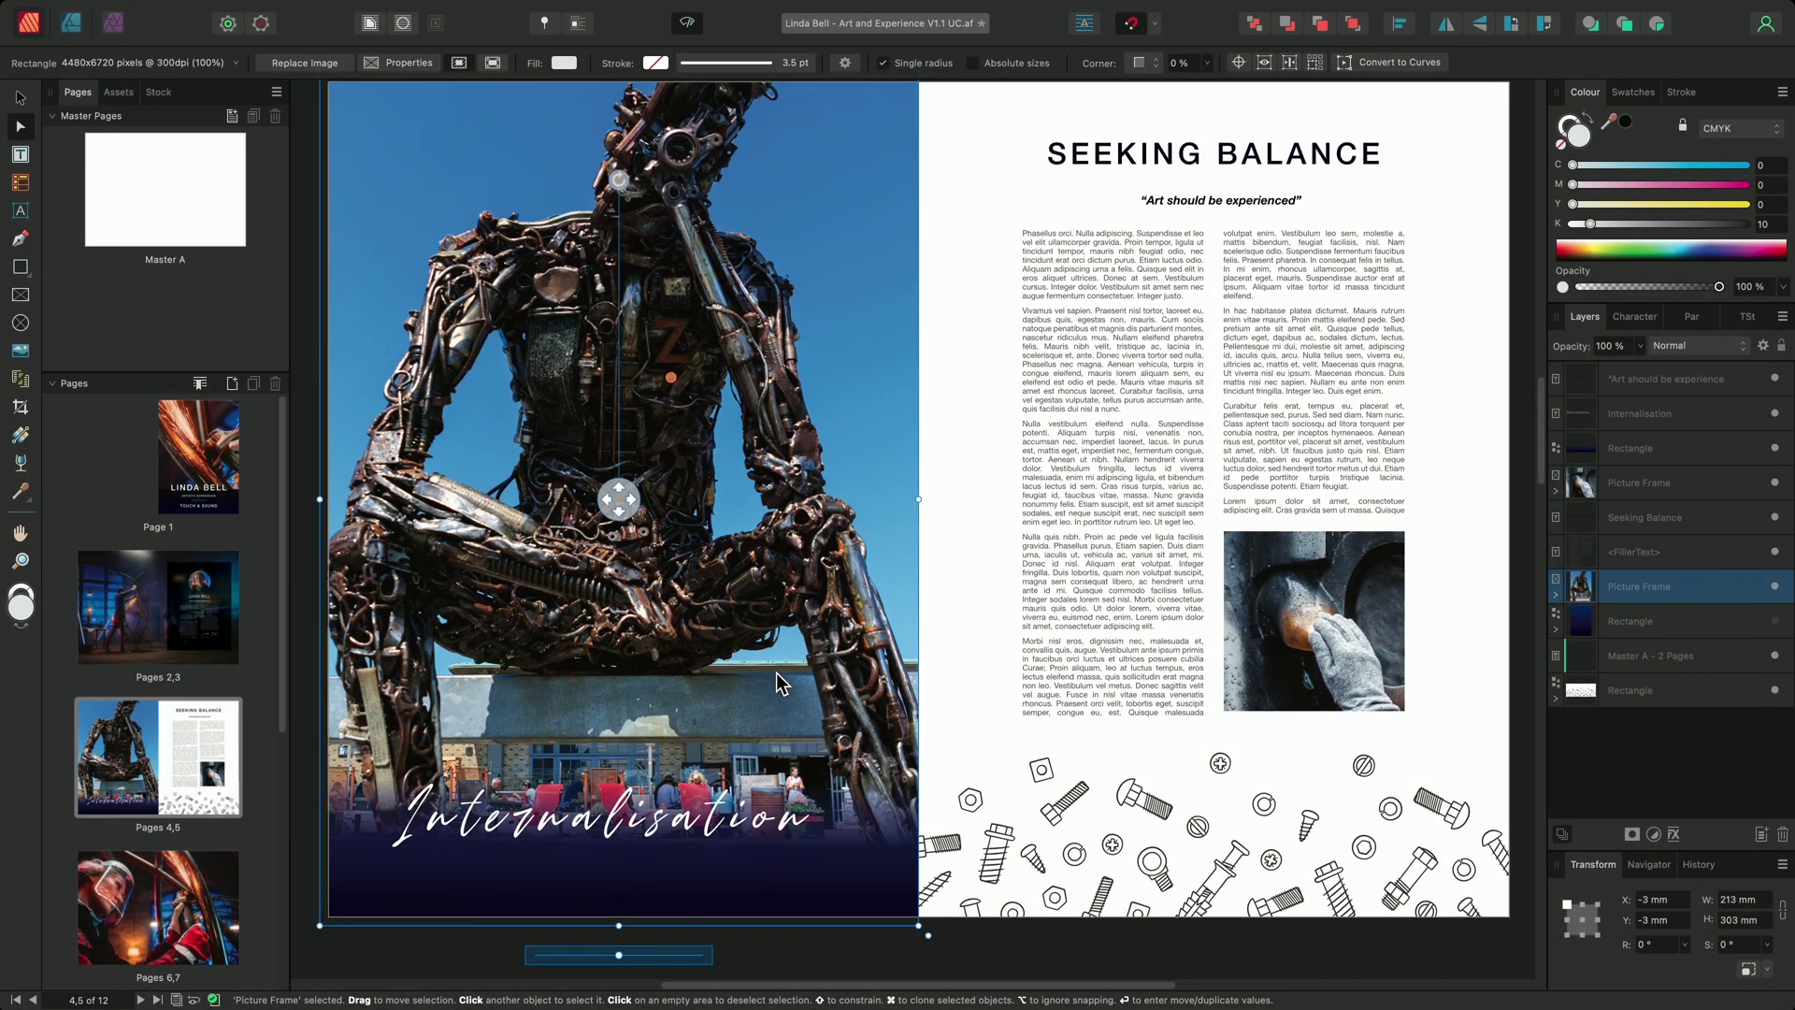
{"action": "left_click_drag", "start_coordinate": [619, 955], "coordinate": [604, 956]}
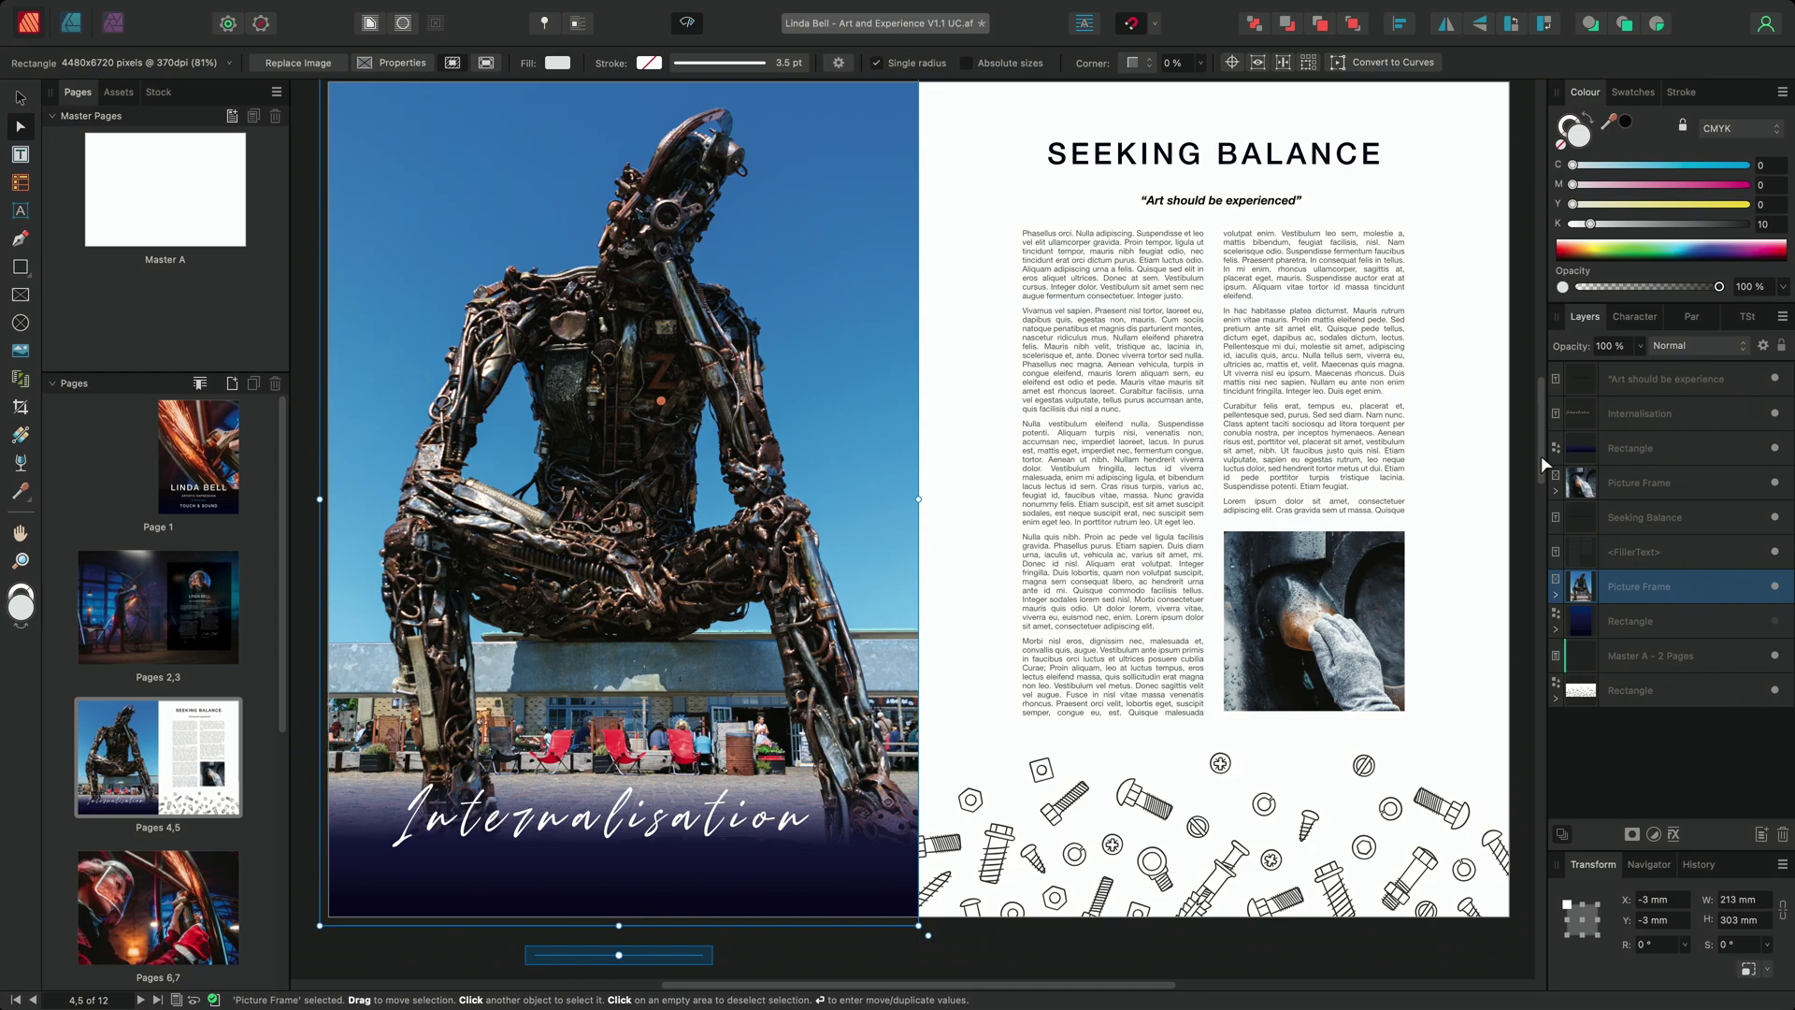
{"action": "scroll", "coordinate": [1541, 456], "scroll_direction": "up", "scroll_amount": 1}
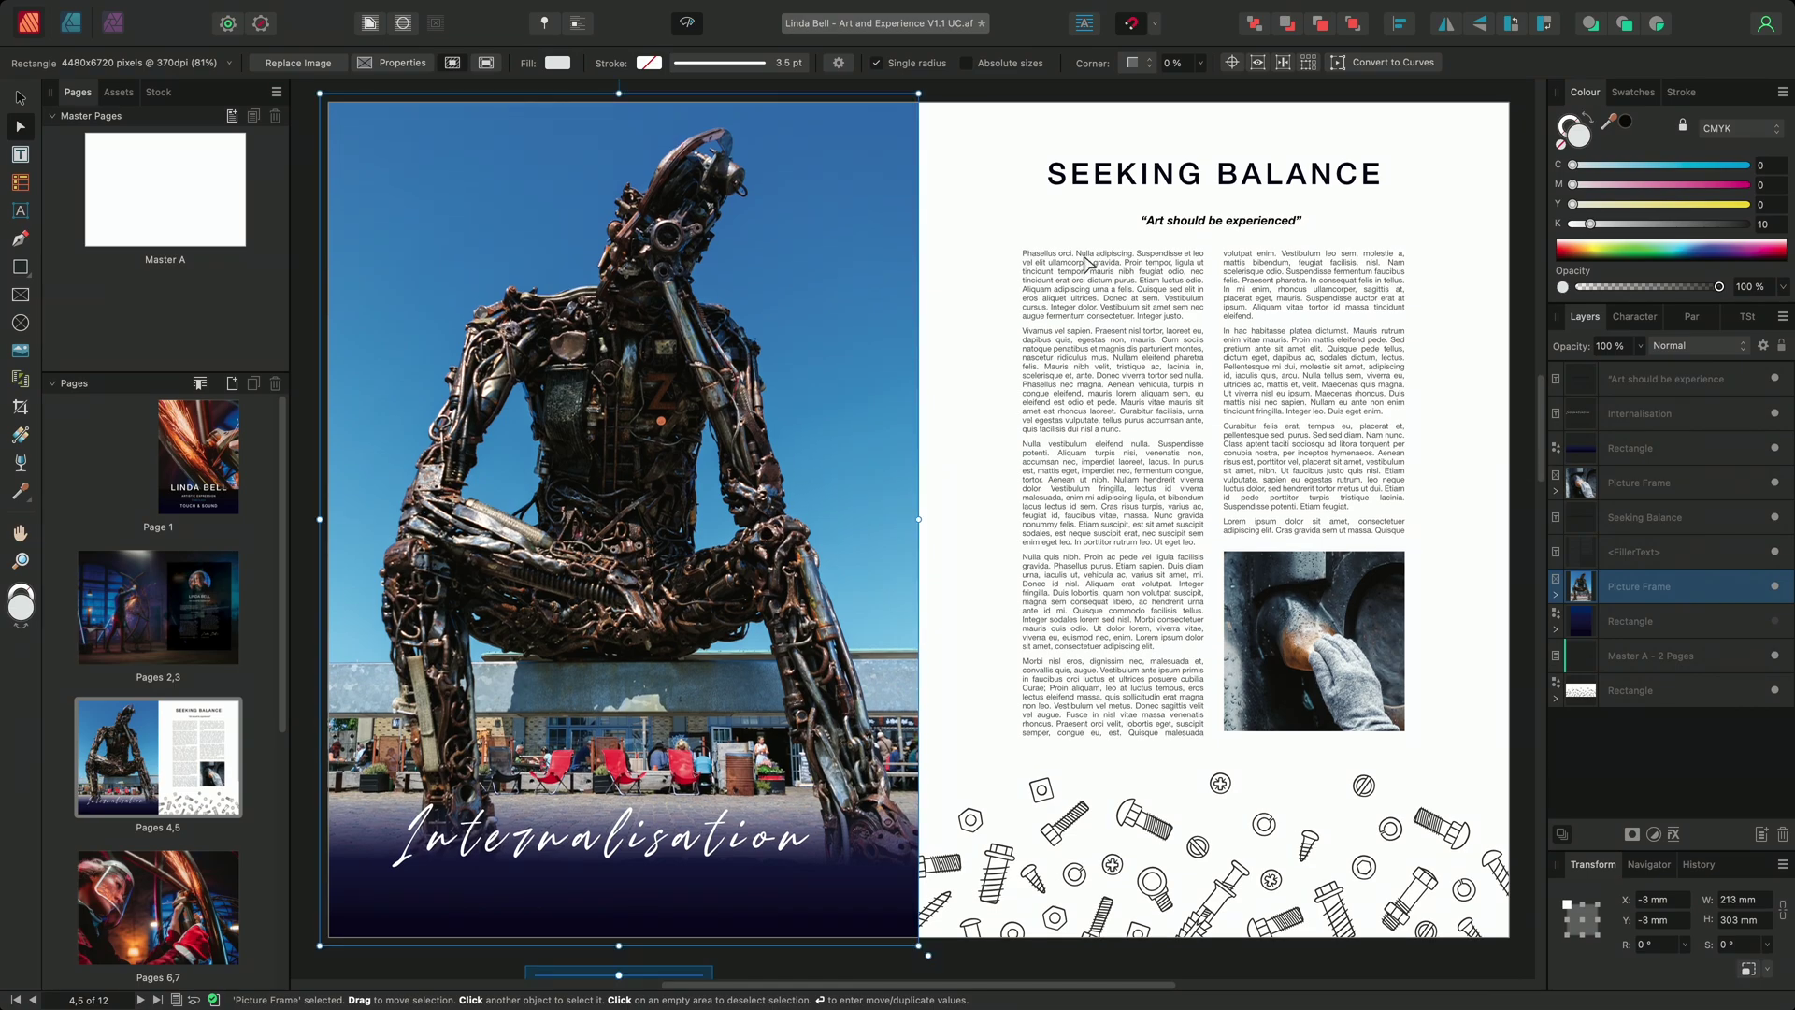
- Show the Tags panel and select the sculpture image inside its picture frame
{"action": "left_click", "coordinate": [642, 10]}
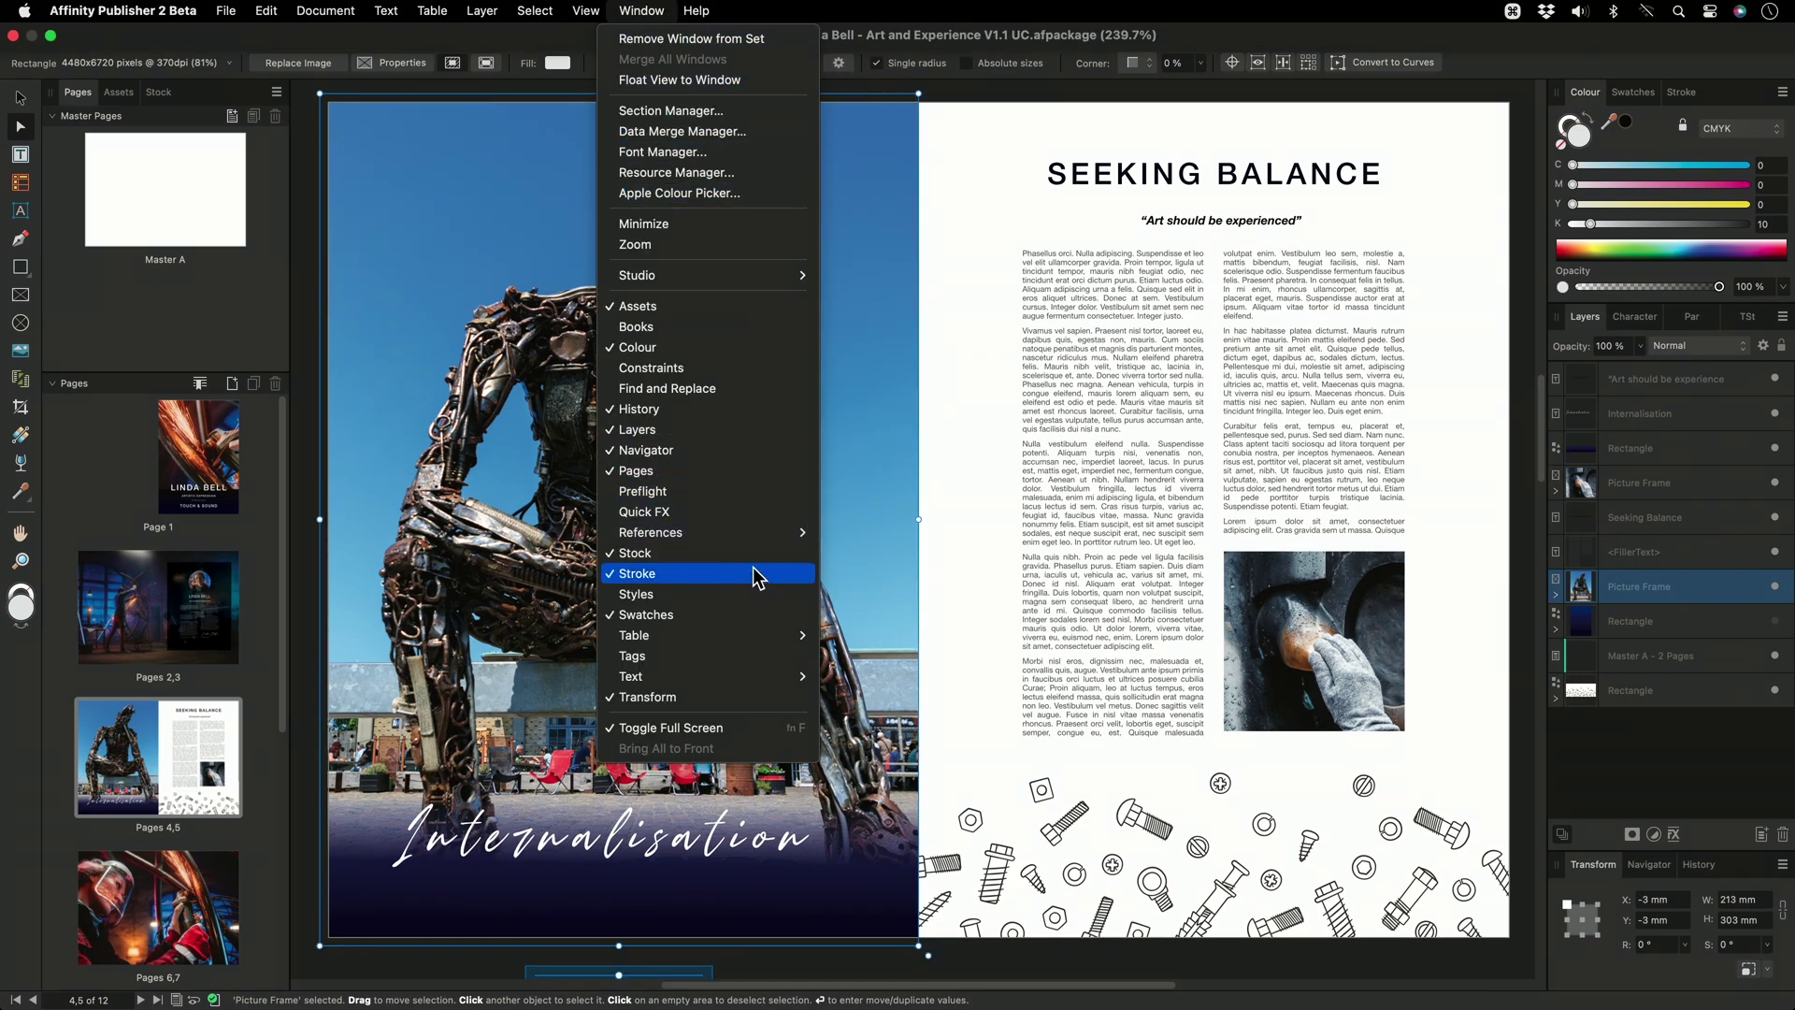
{"action": "left_click", "coordinate": [732, 654]}
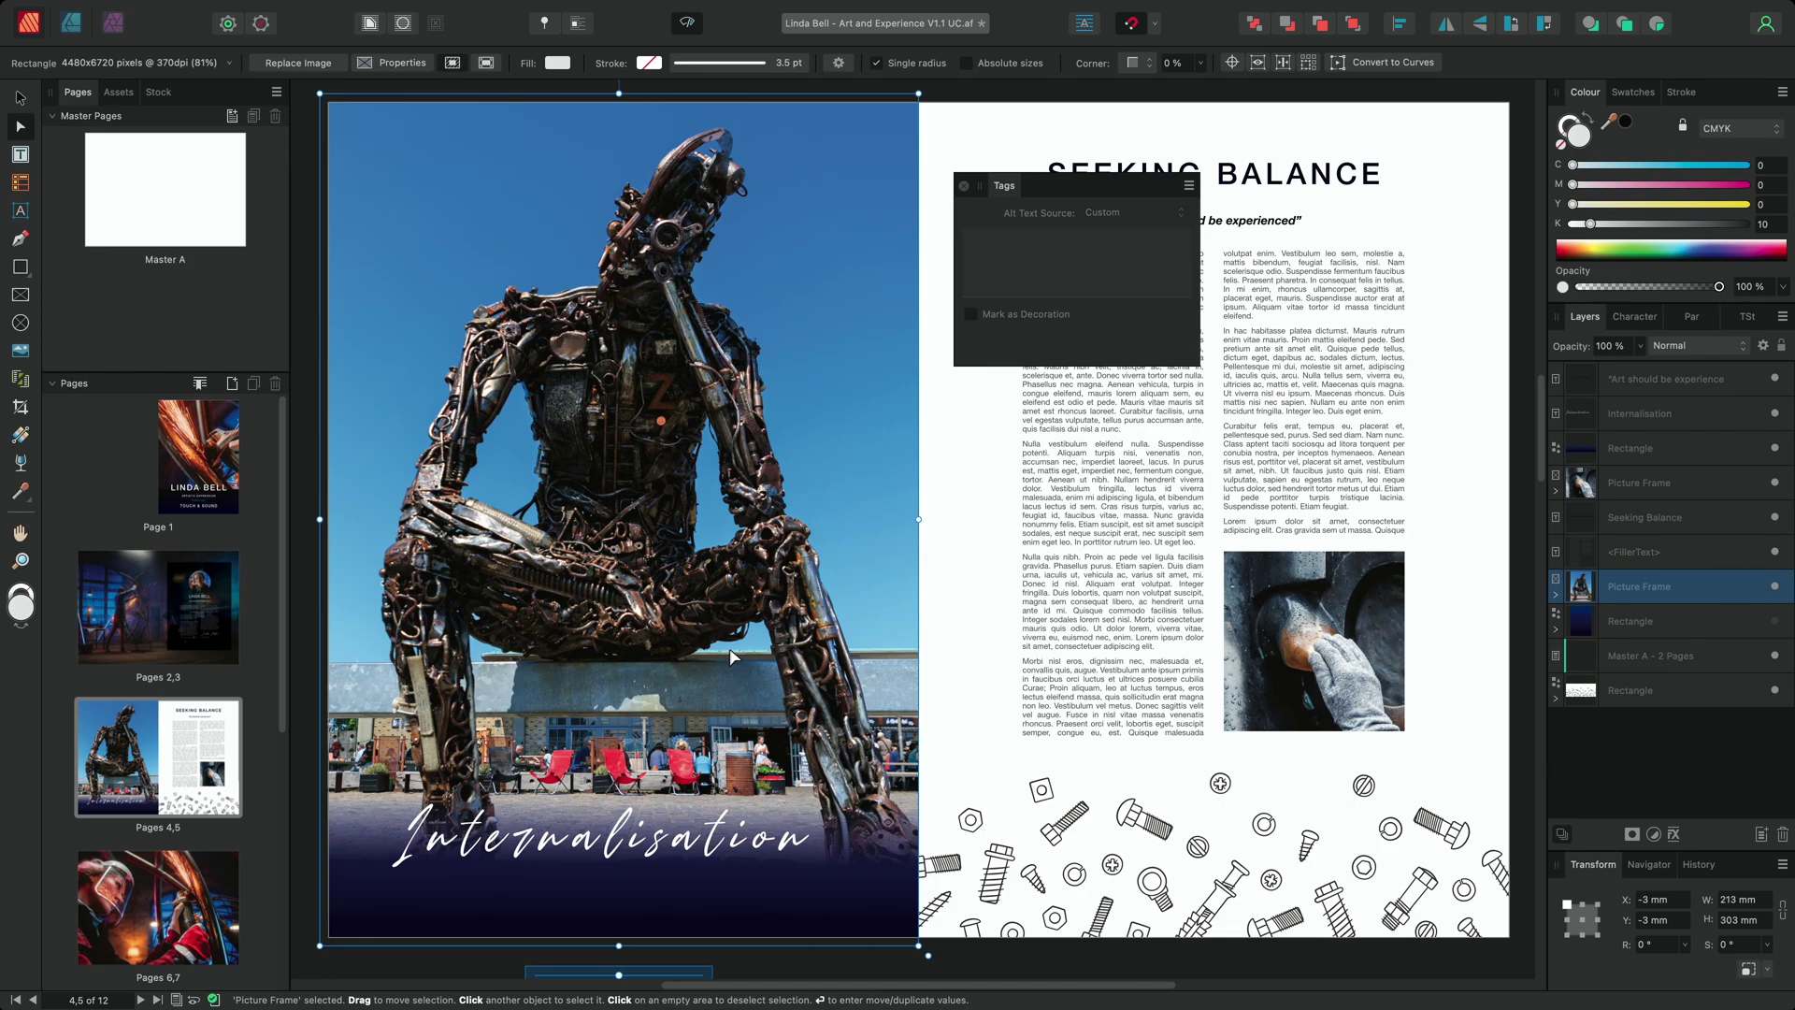
{"action": "left_click", "coordinate": [667, 608]}
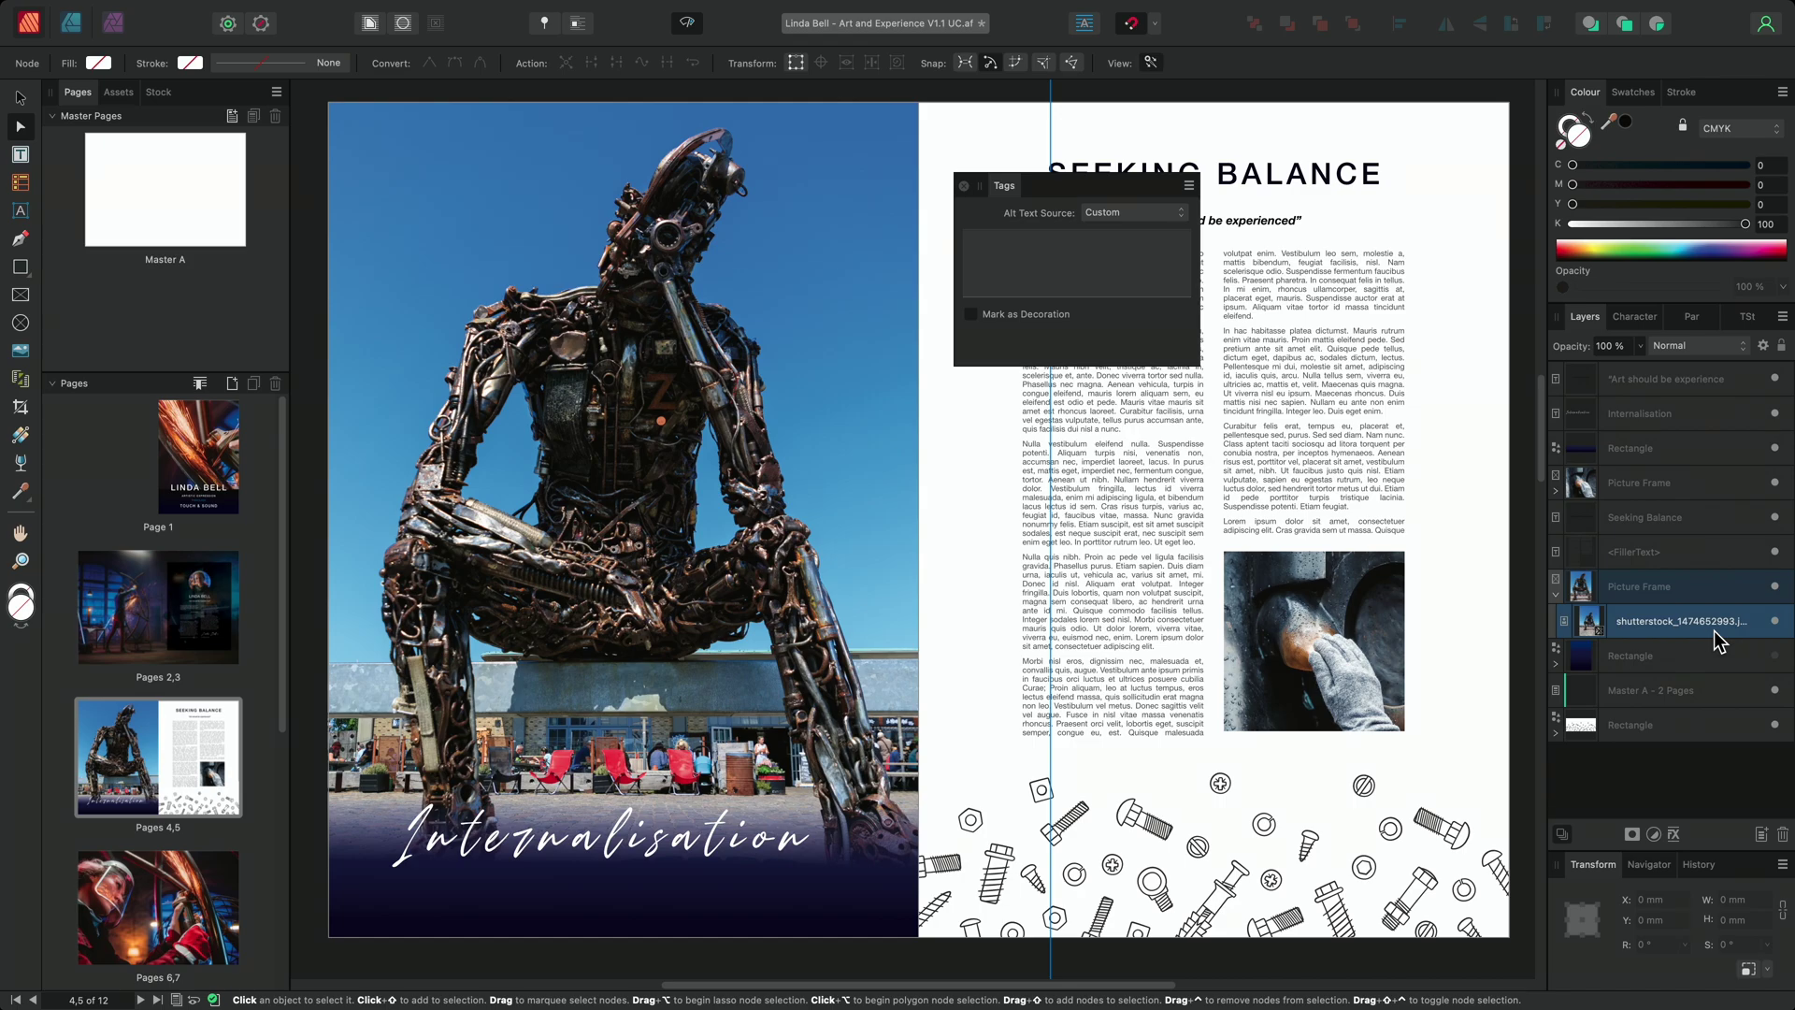
- Enter alt text describing a giant thinking man from discarded metal, removing 'on a steel bench' and 'and rusted'
{"action": "left_click", "coordinate": [1107, 263]}
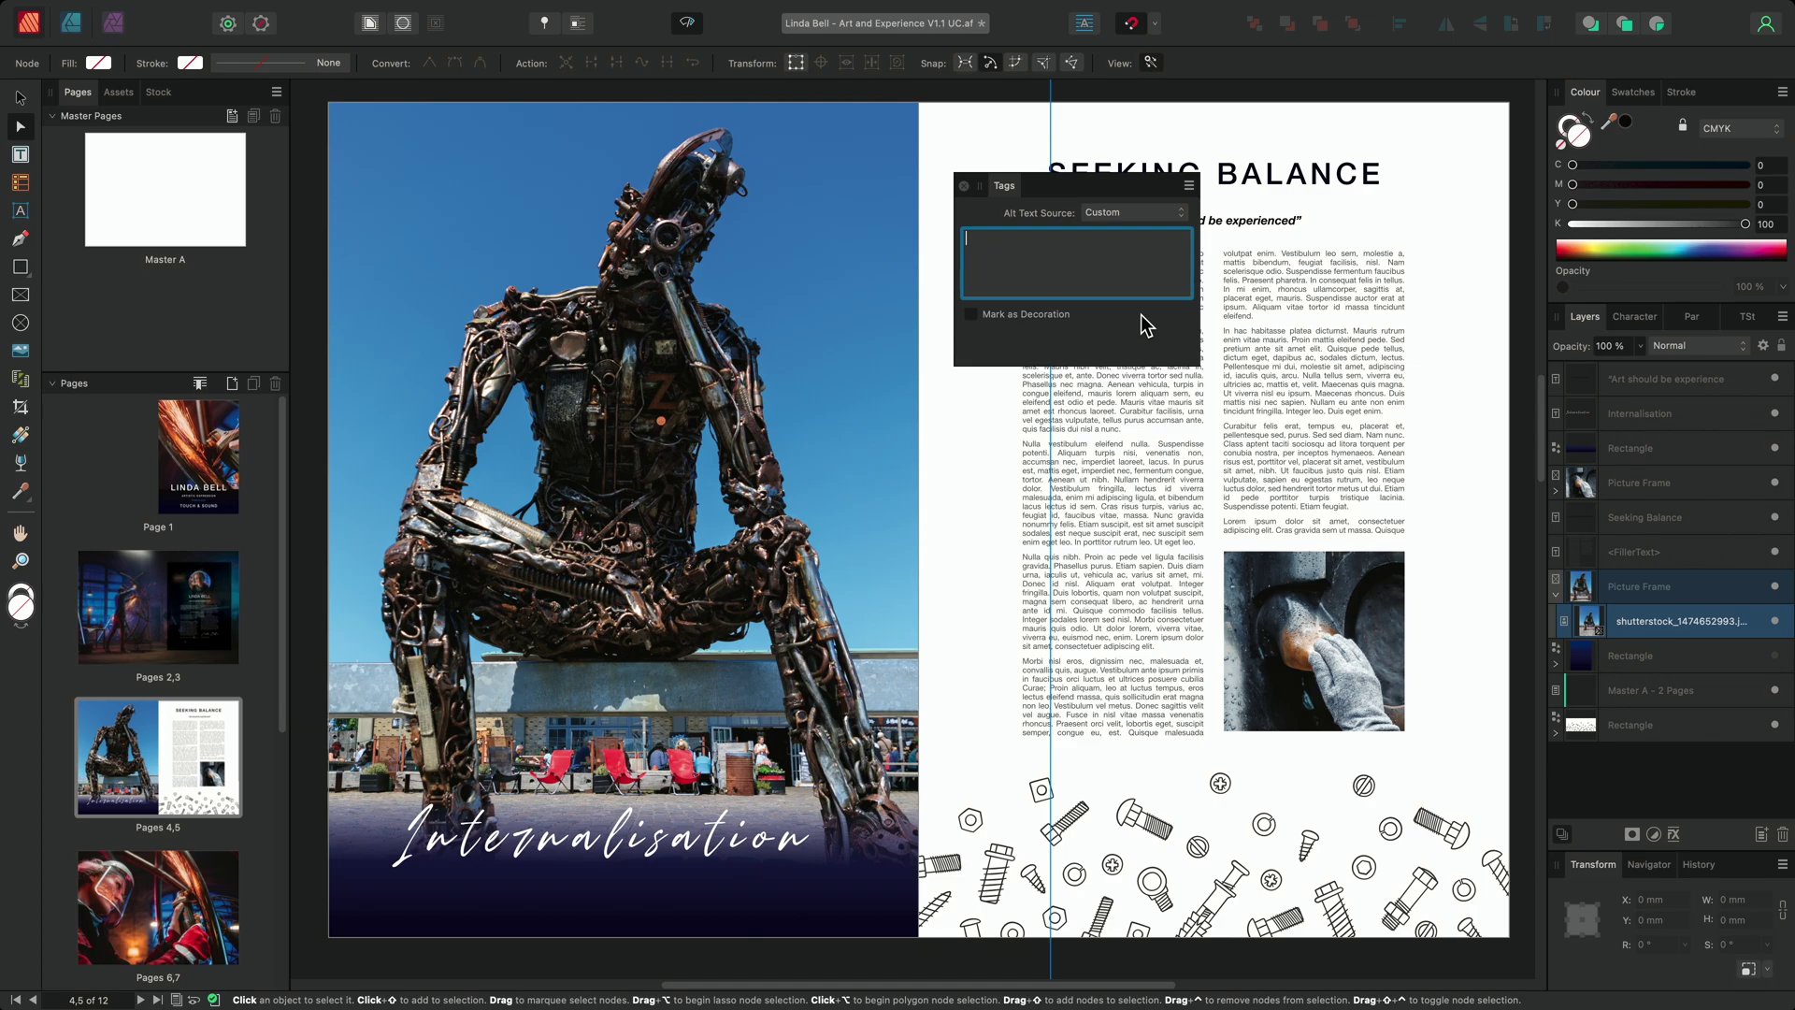
{"action": "type", "text": "Giant metal sculpture of a man sitting and thinking on a steel"}
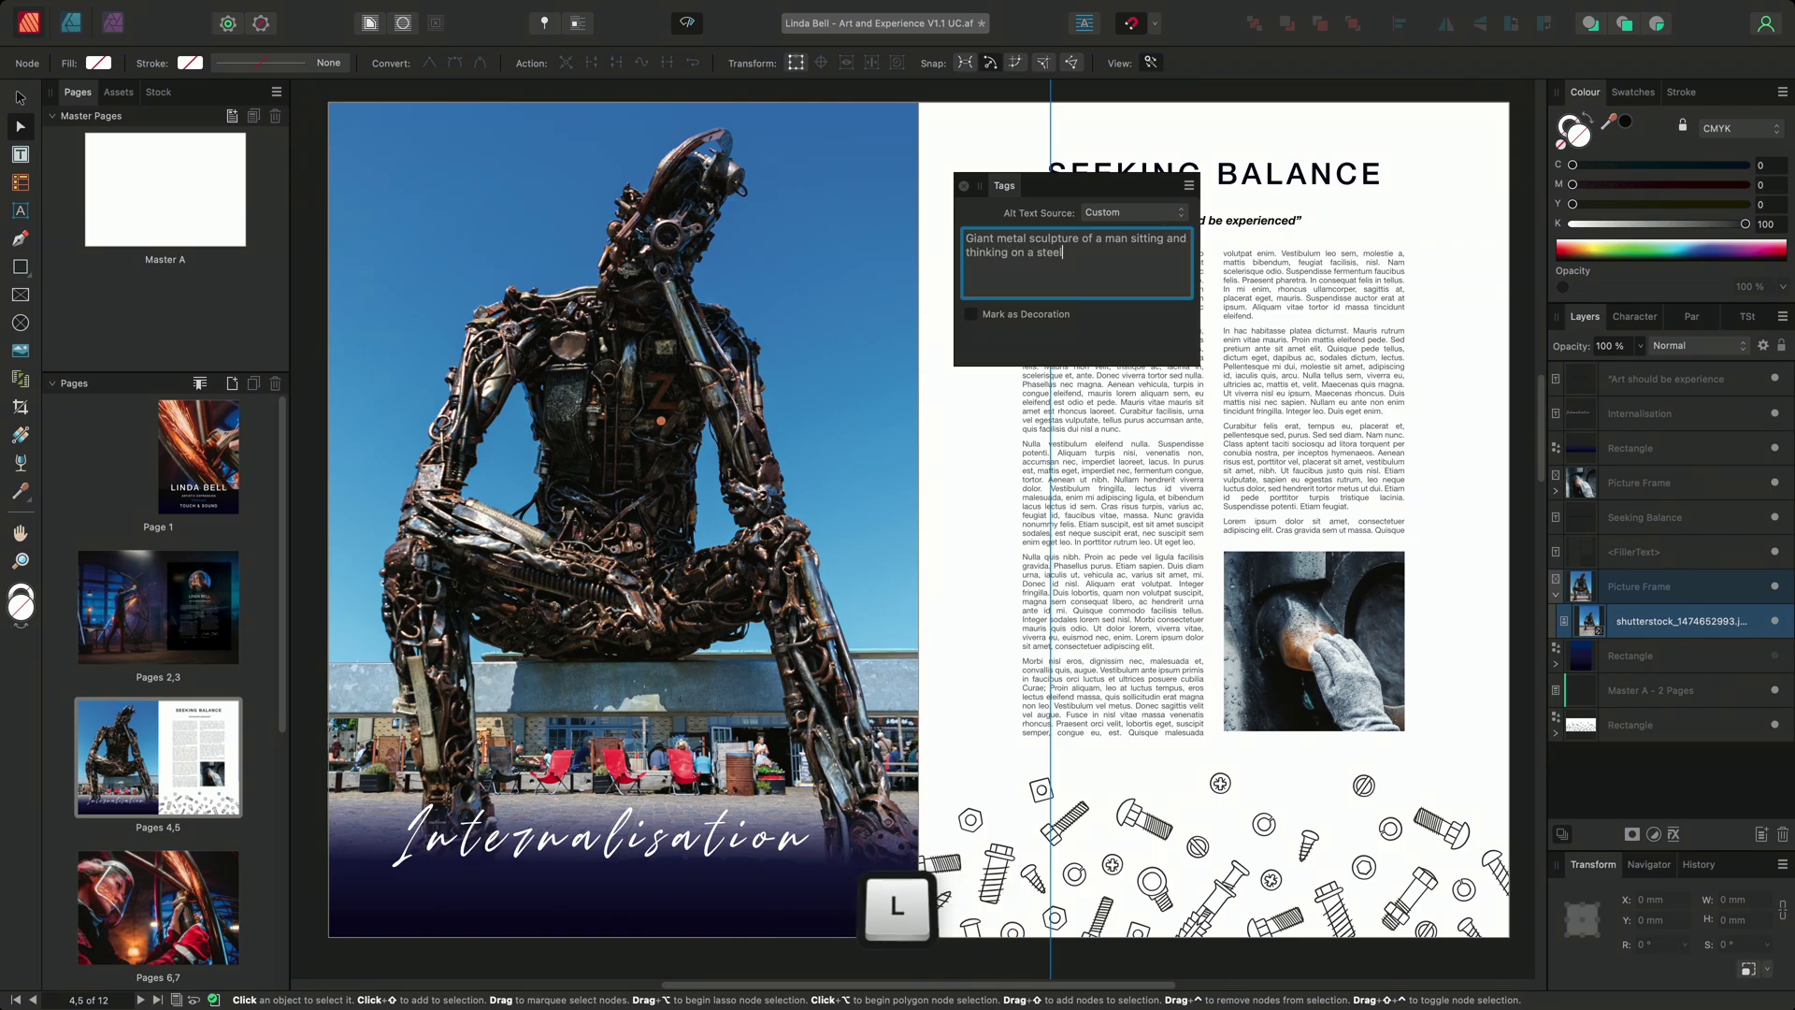
{"action": "type", "text": " bench, made from "}
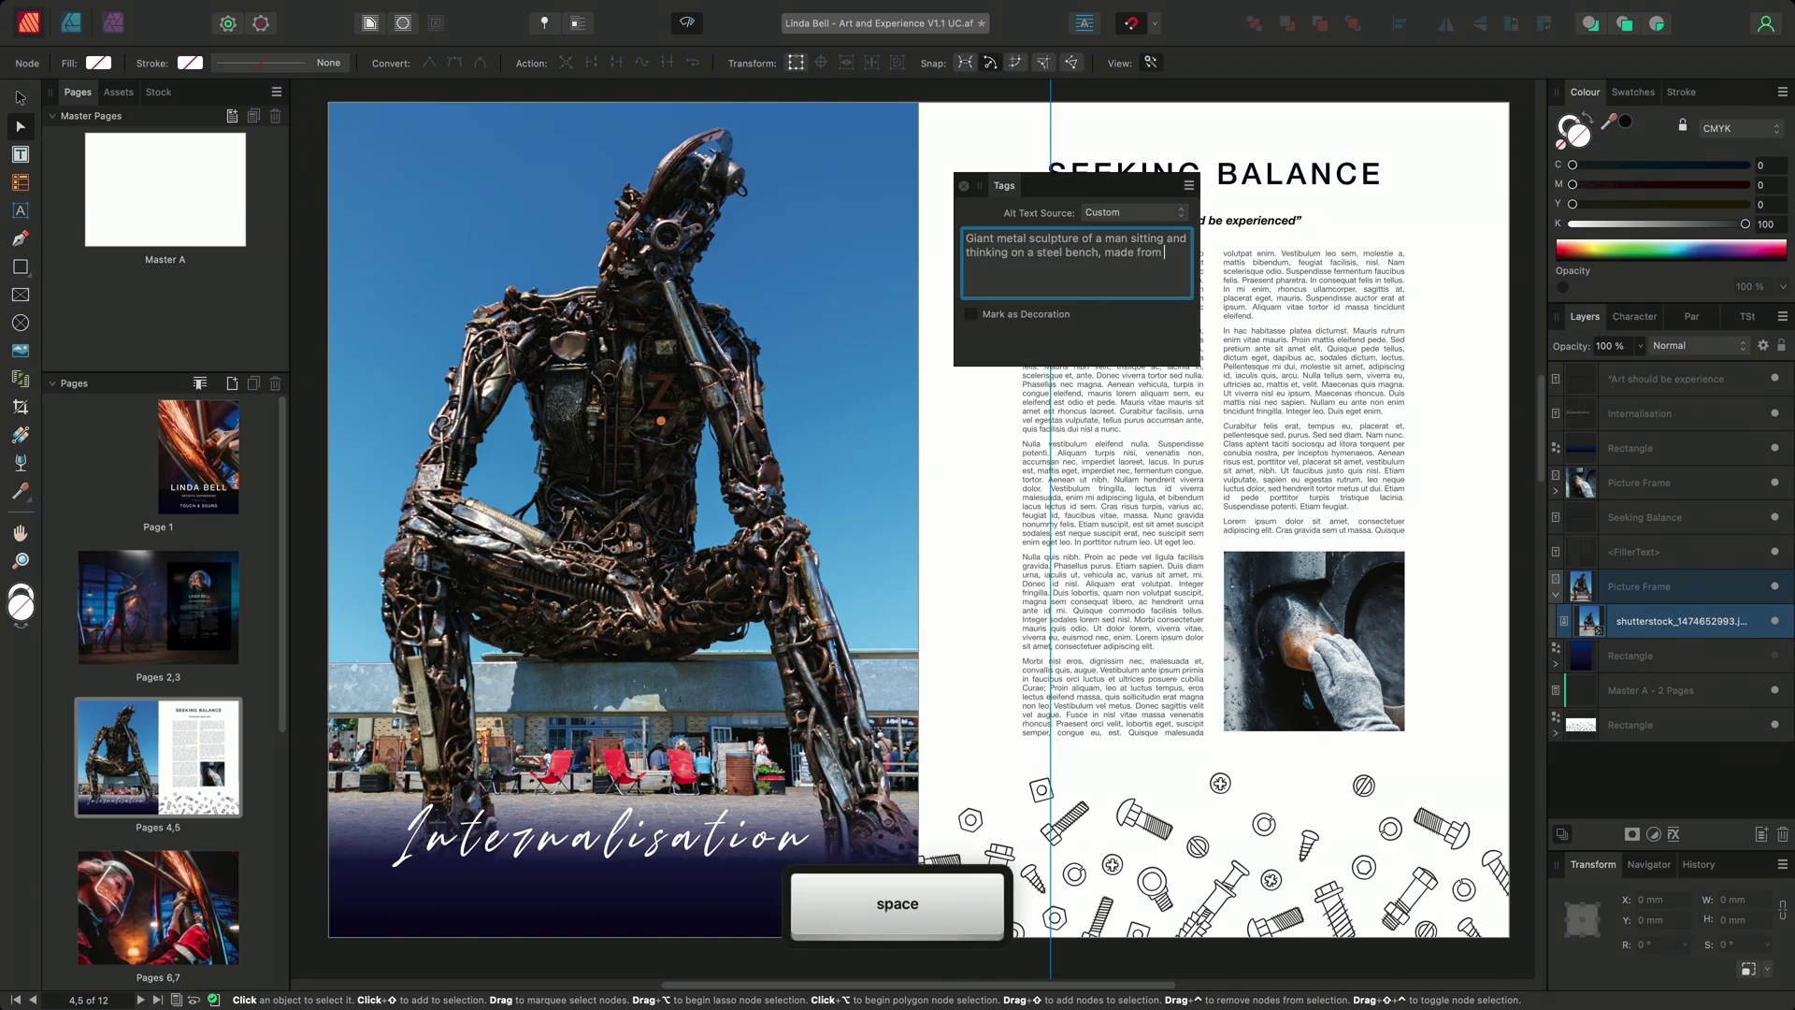
{"action": "type", "text": "discarded and rusted metal part"}
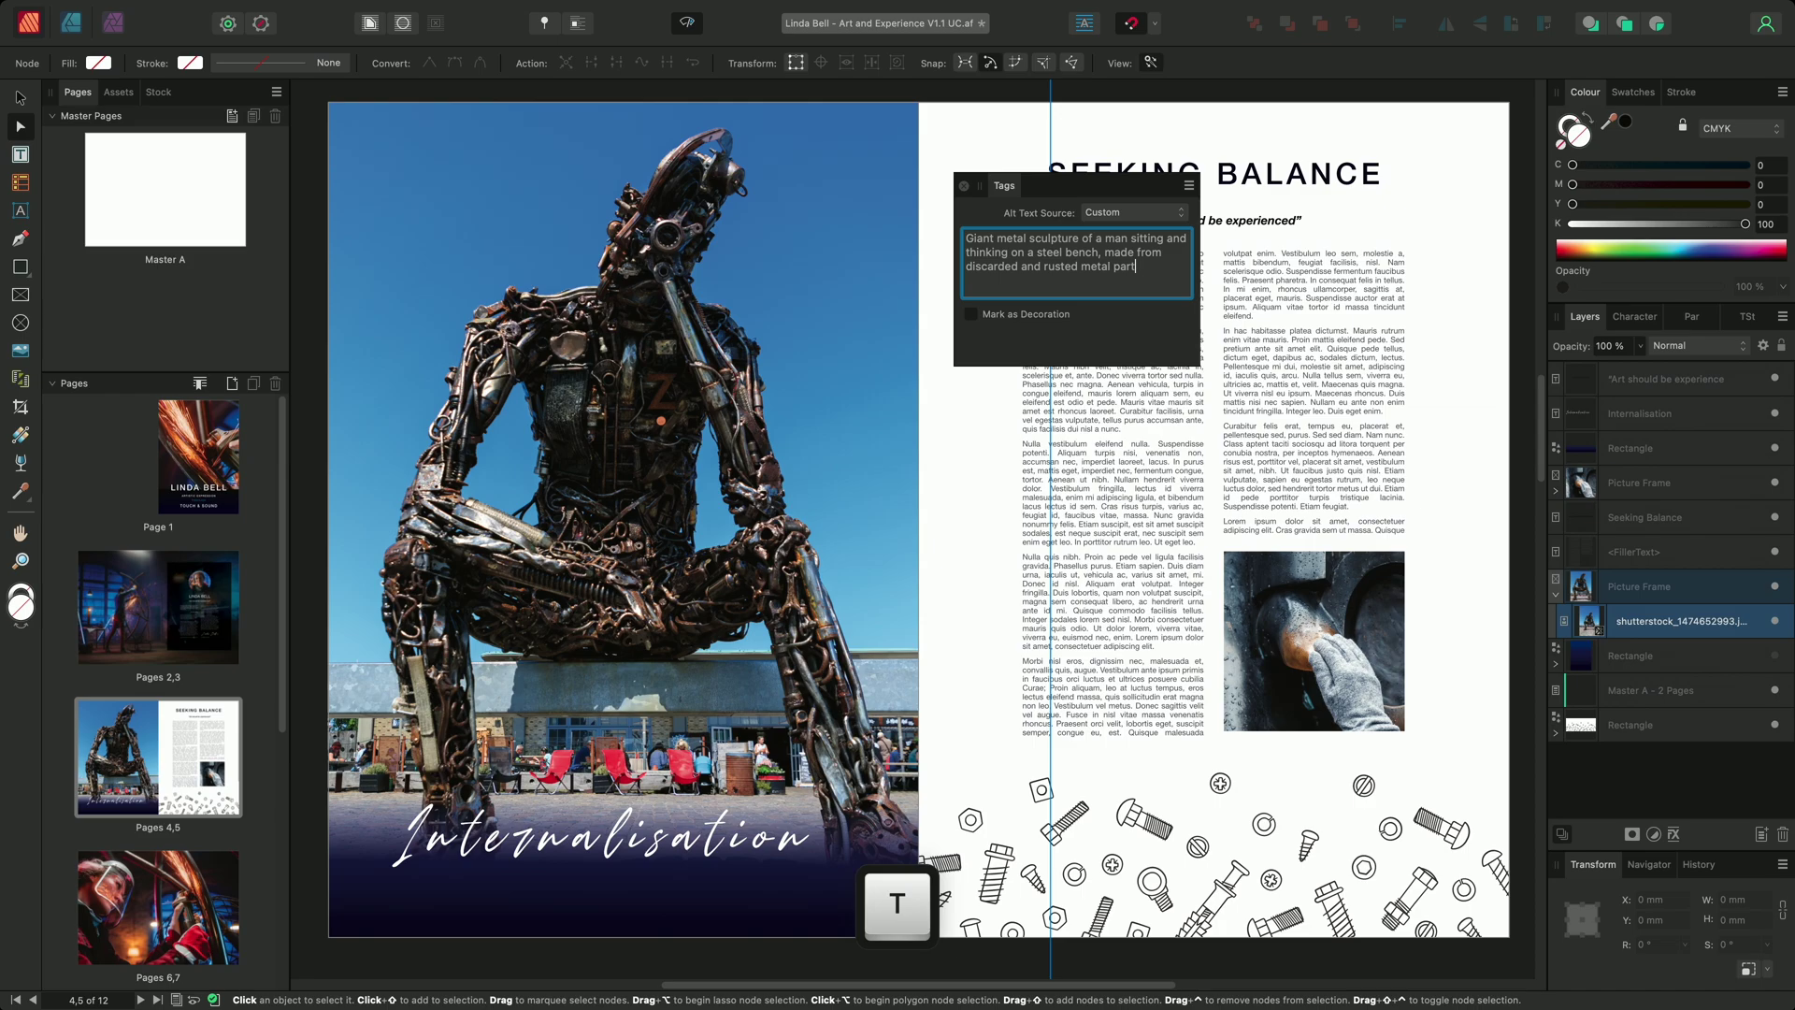
{"action": "type", "text": "s, welded together."}
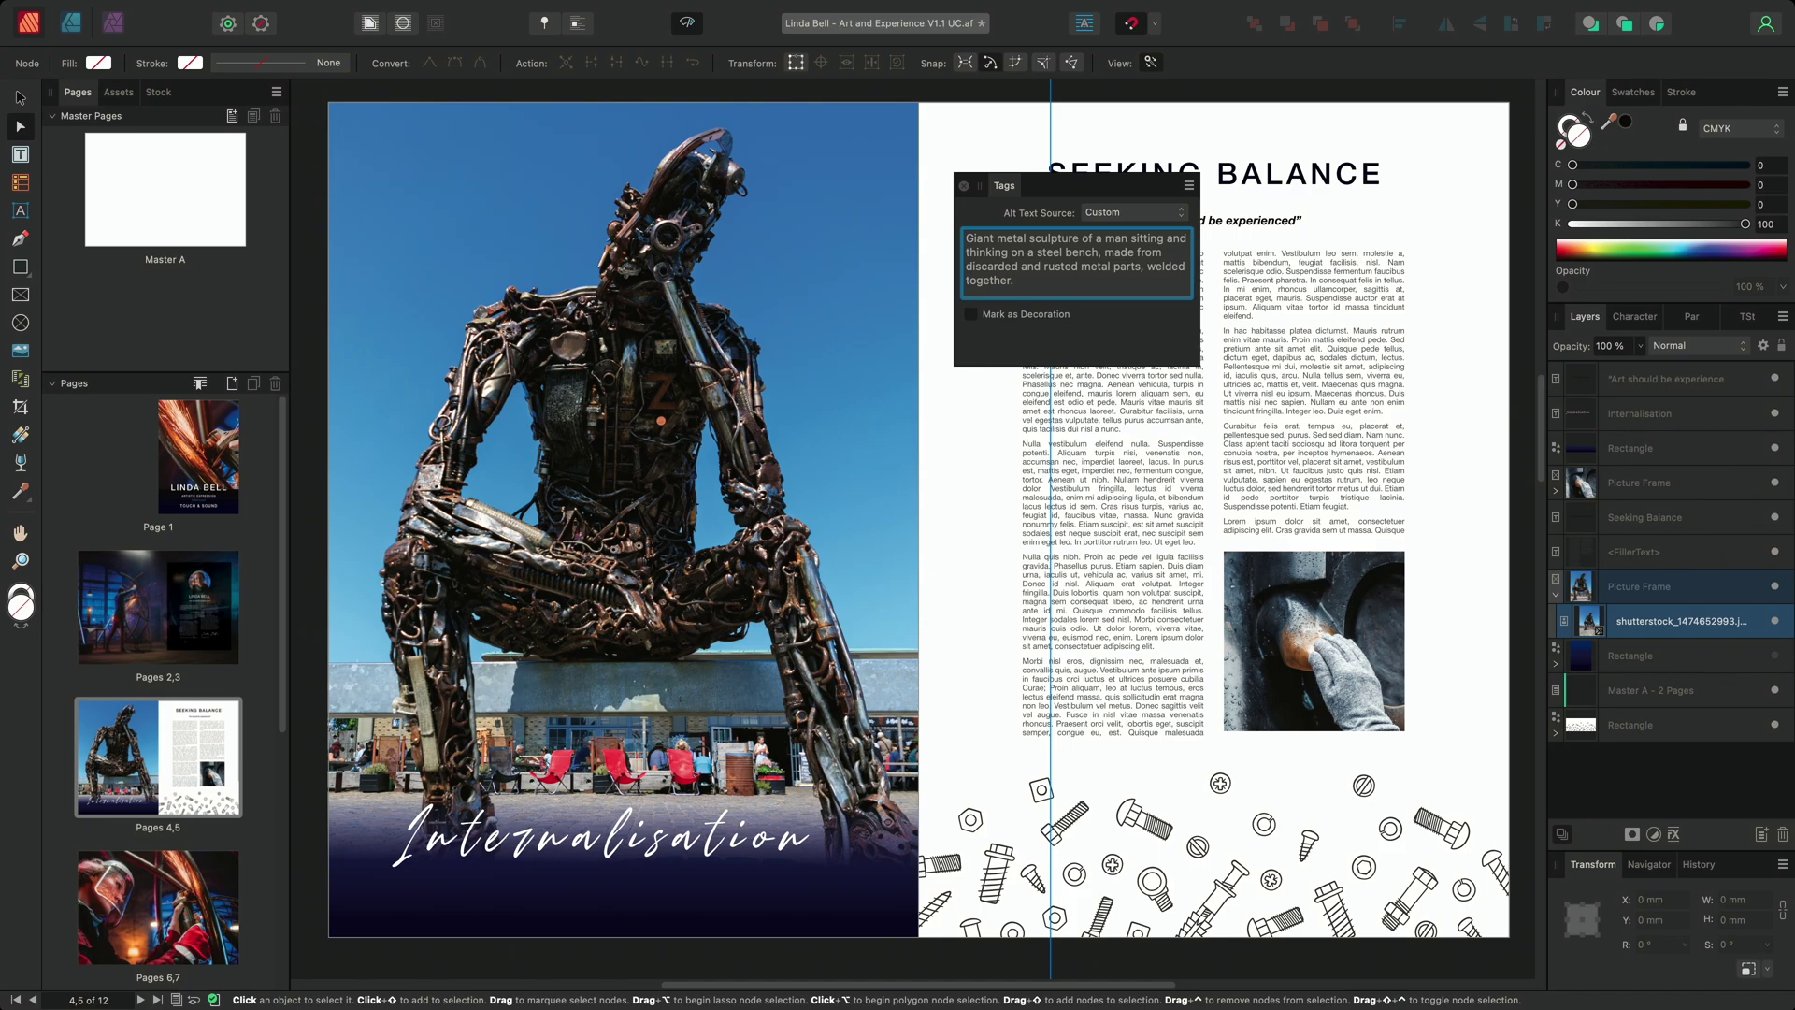
{"action": "left_click_drag", "start_coordinate": [1011, 253], "coordinate": [1187, 252]}
{"action": "key", "text": "BackSpace"}
{"action": "key", "text": "BackSpace"}
{"action": "key", "text": "BackSpace"}
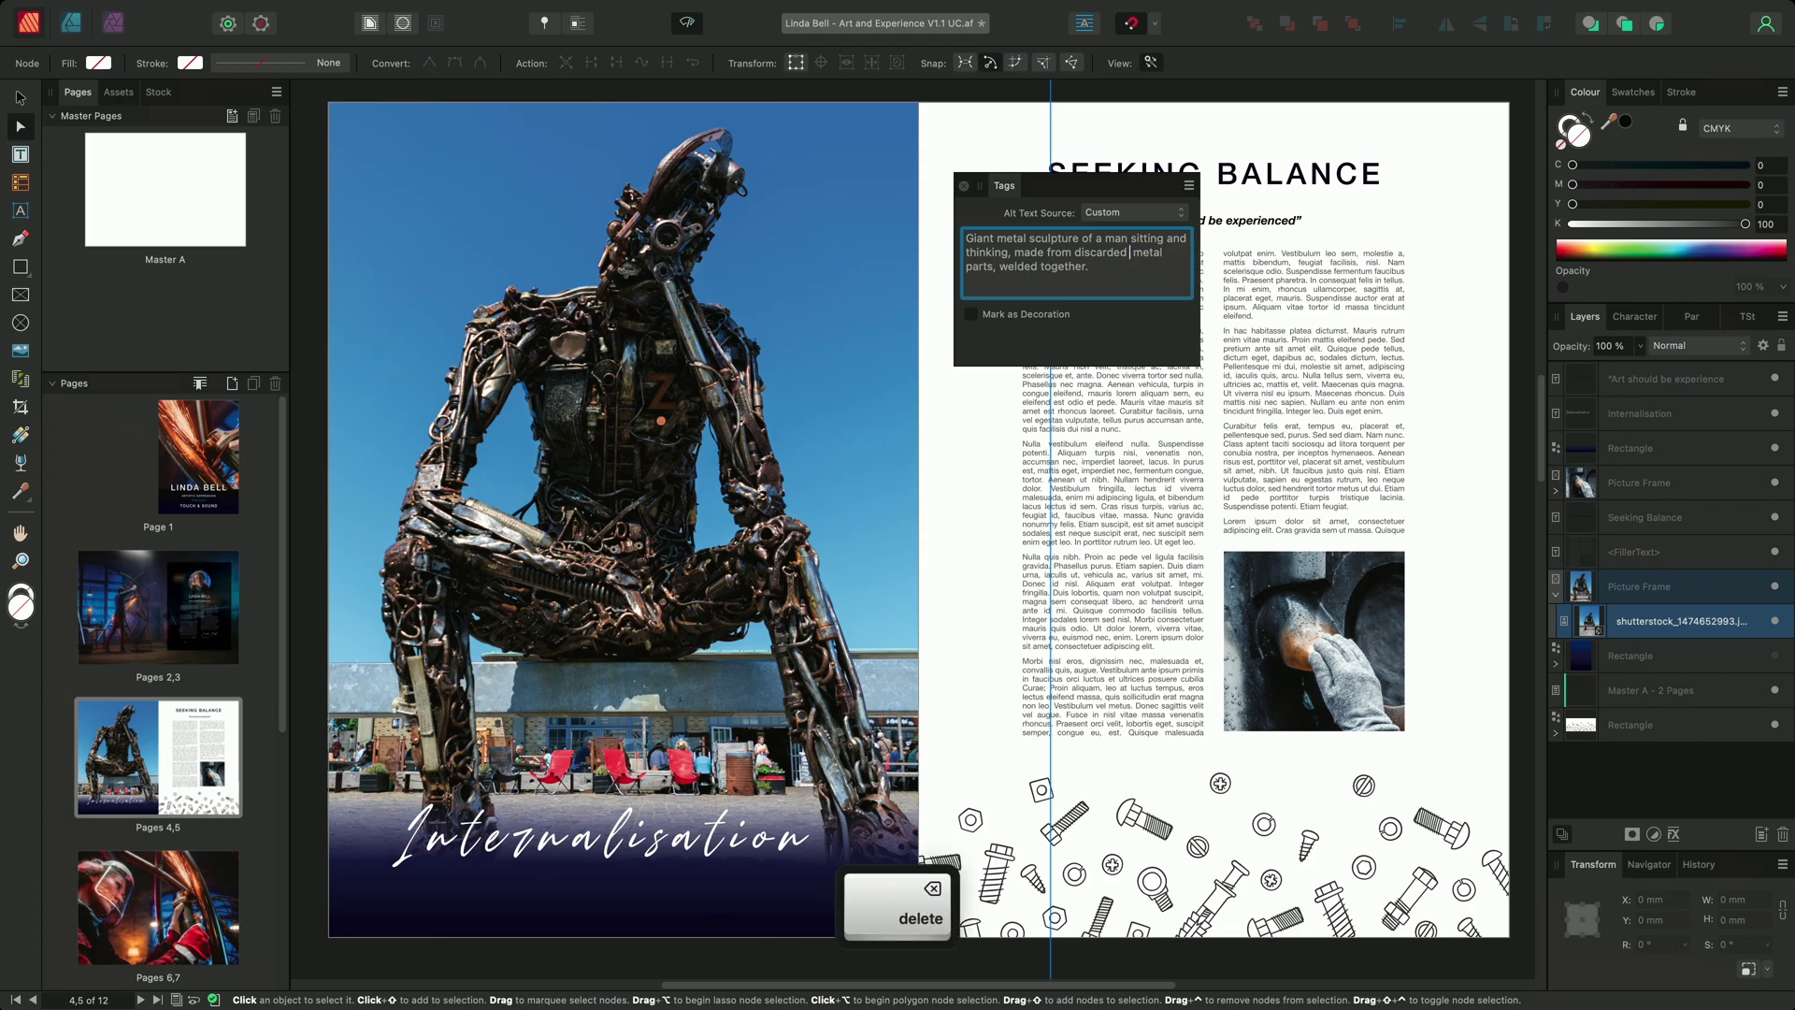
{"action": "key", "text": "BackSpace"}
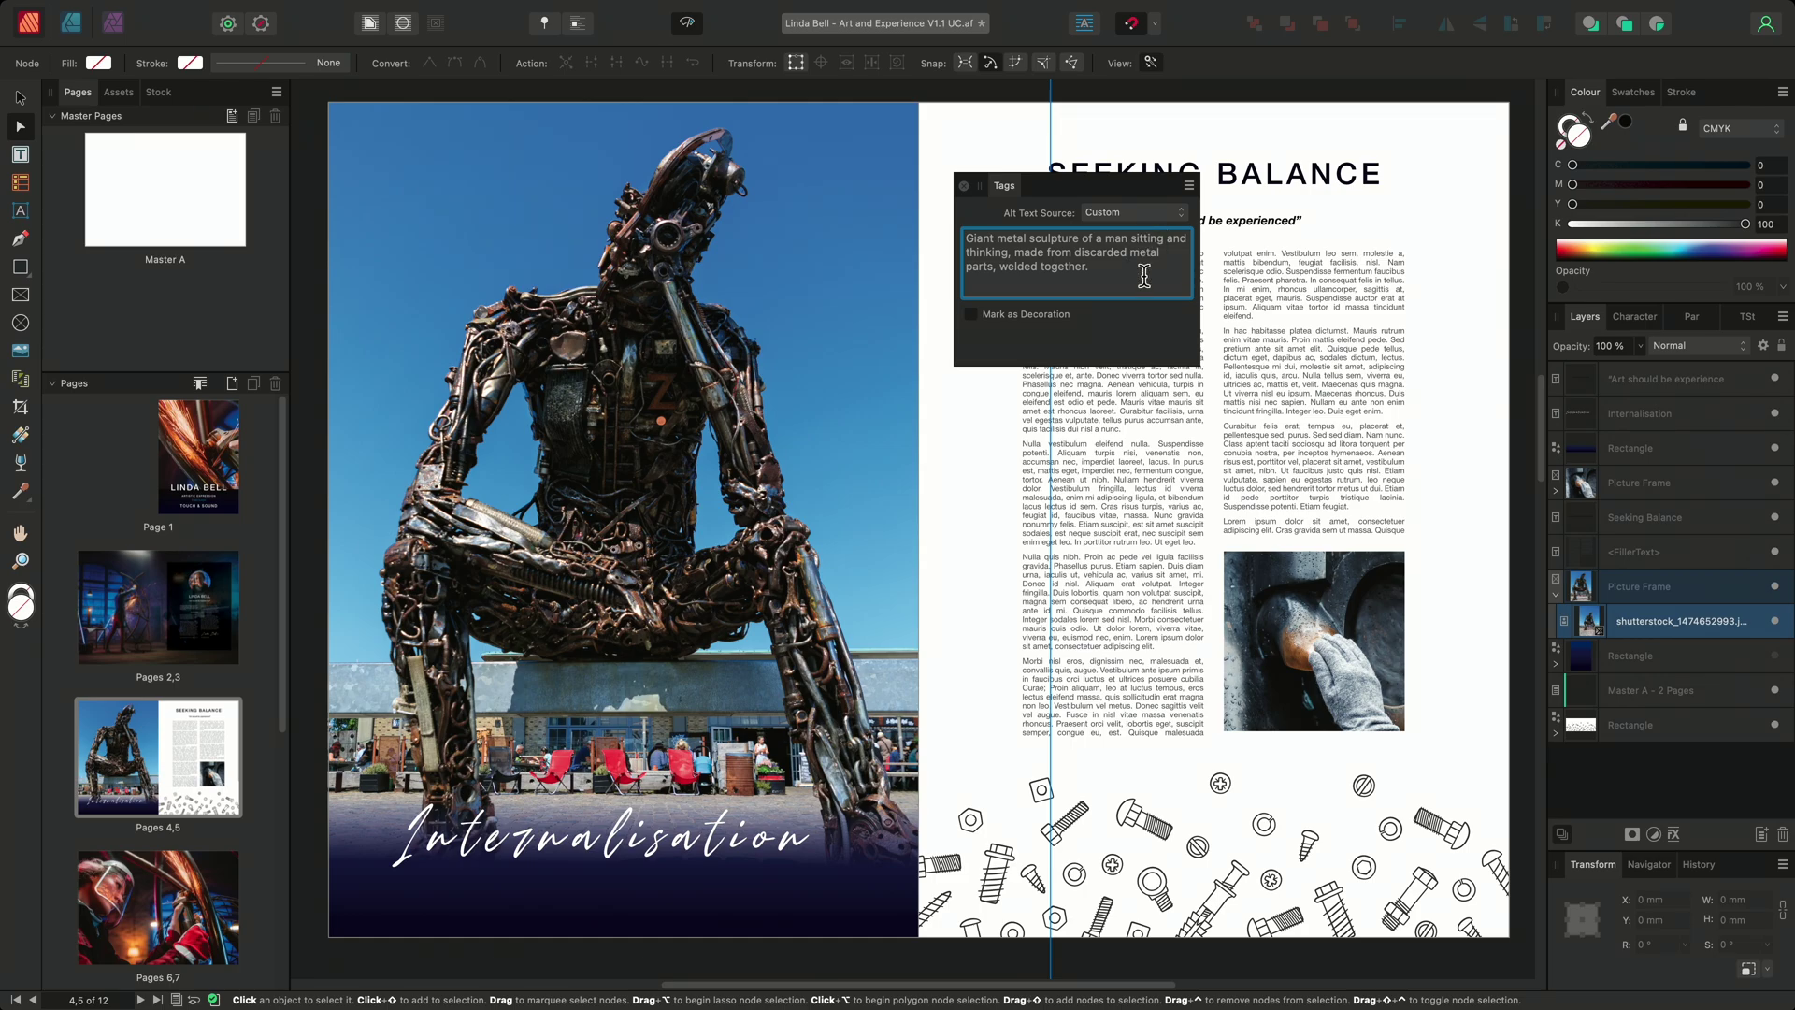
- Set the hand-touching sculpture image's Alt Text Source to XMP:Description
{"action": "left_click", "coordinate": [1347, 595]}
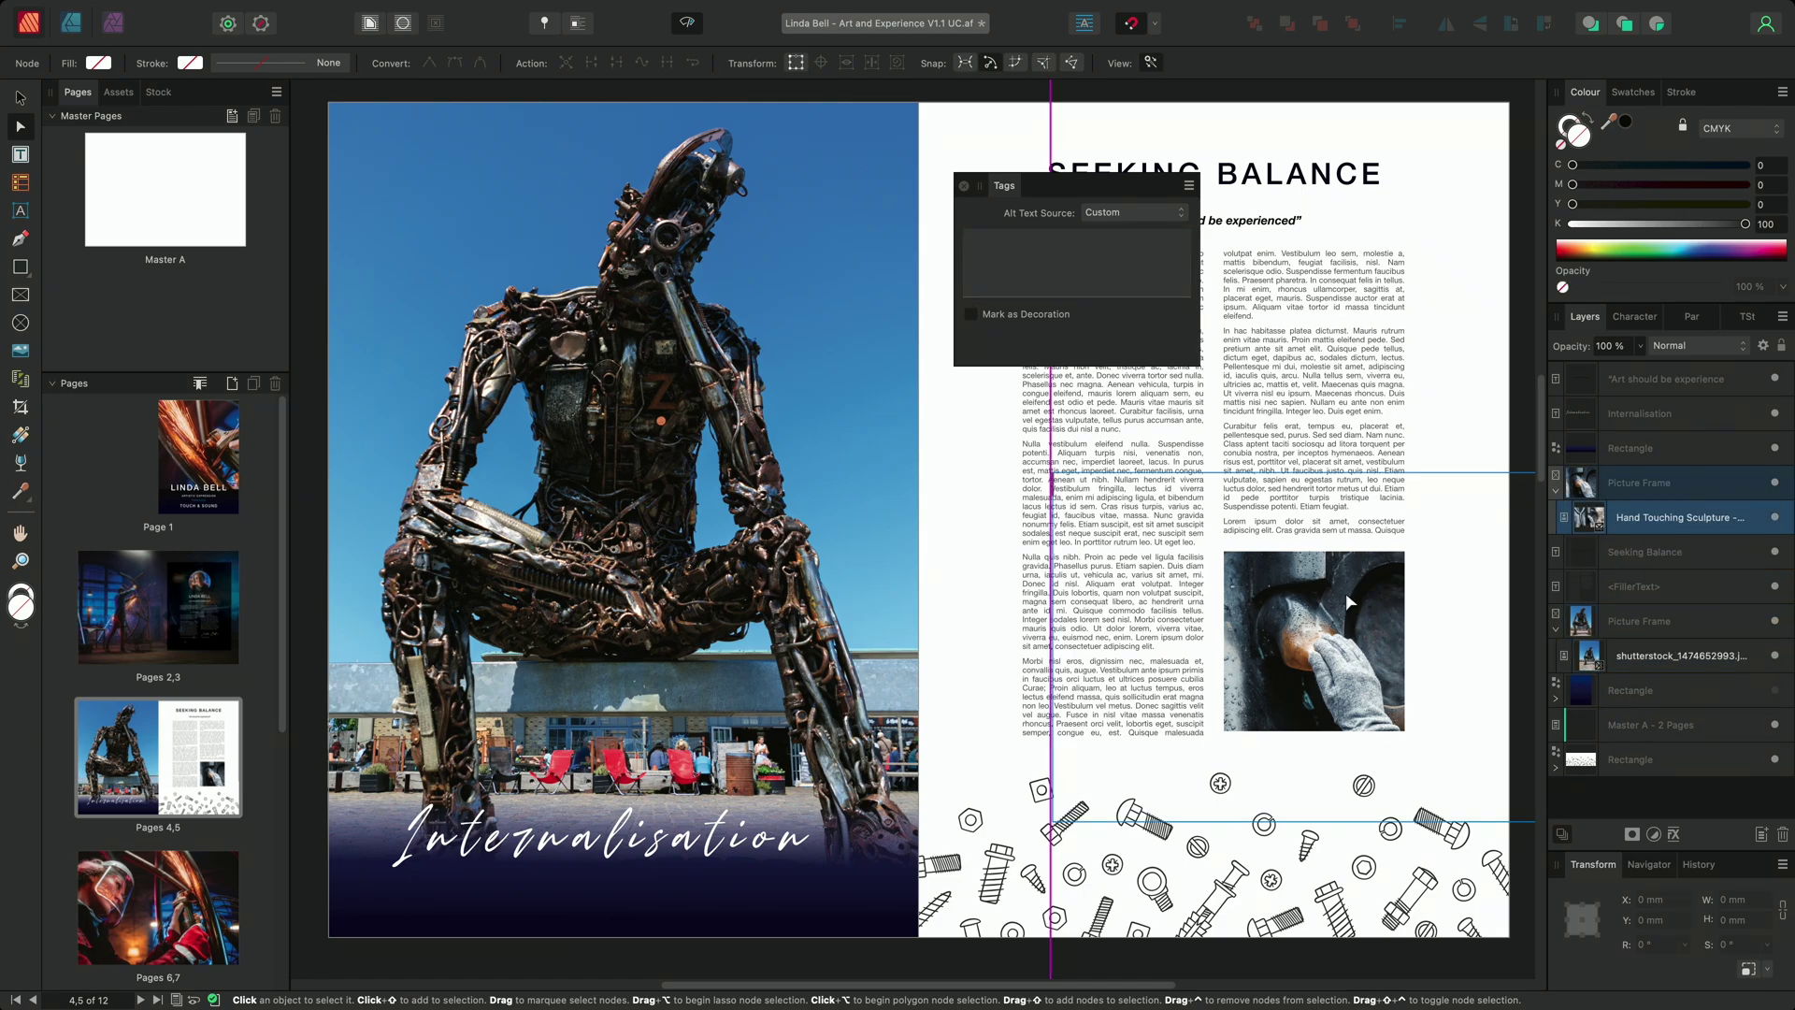
{"action": "left_click", "coordinate": [1155, 214]}
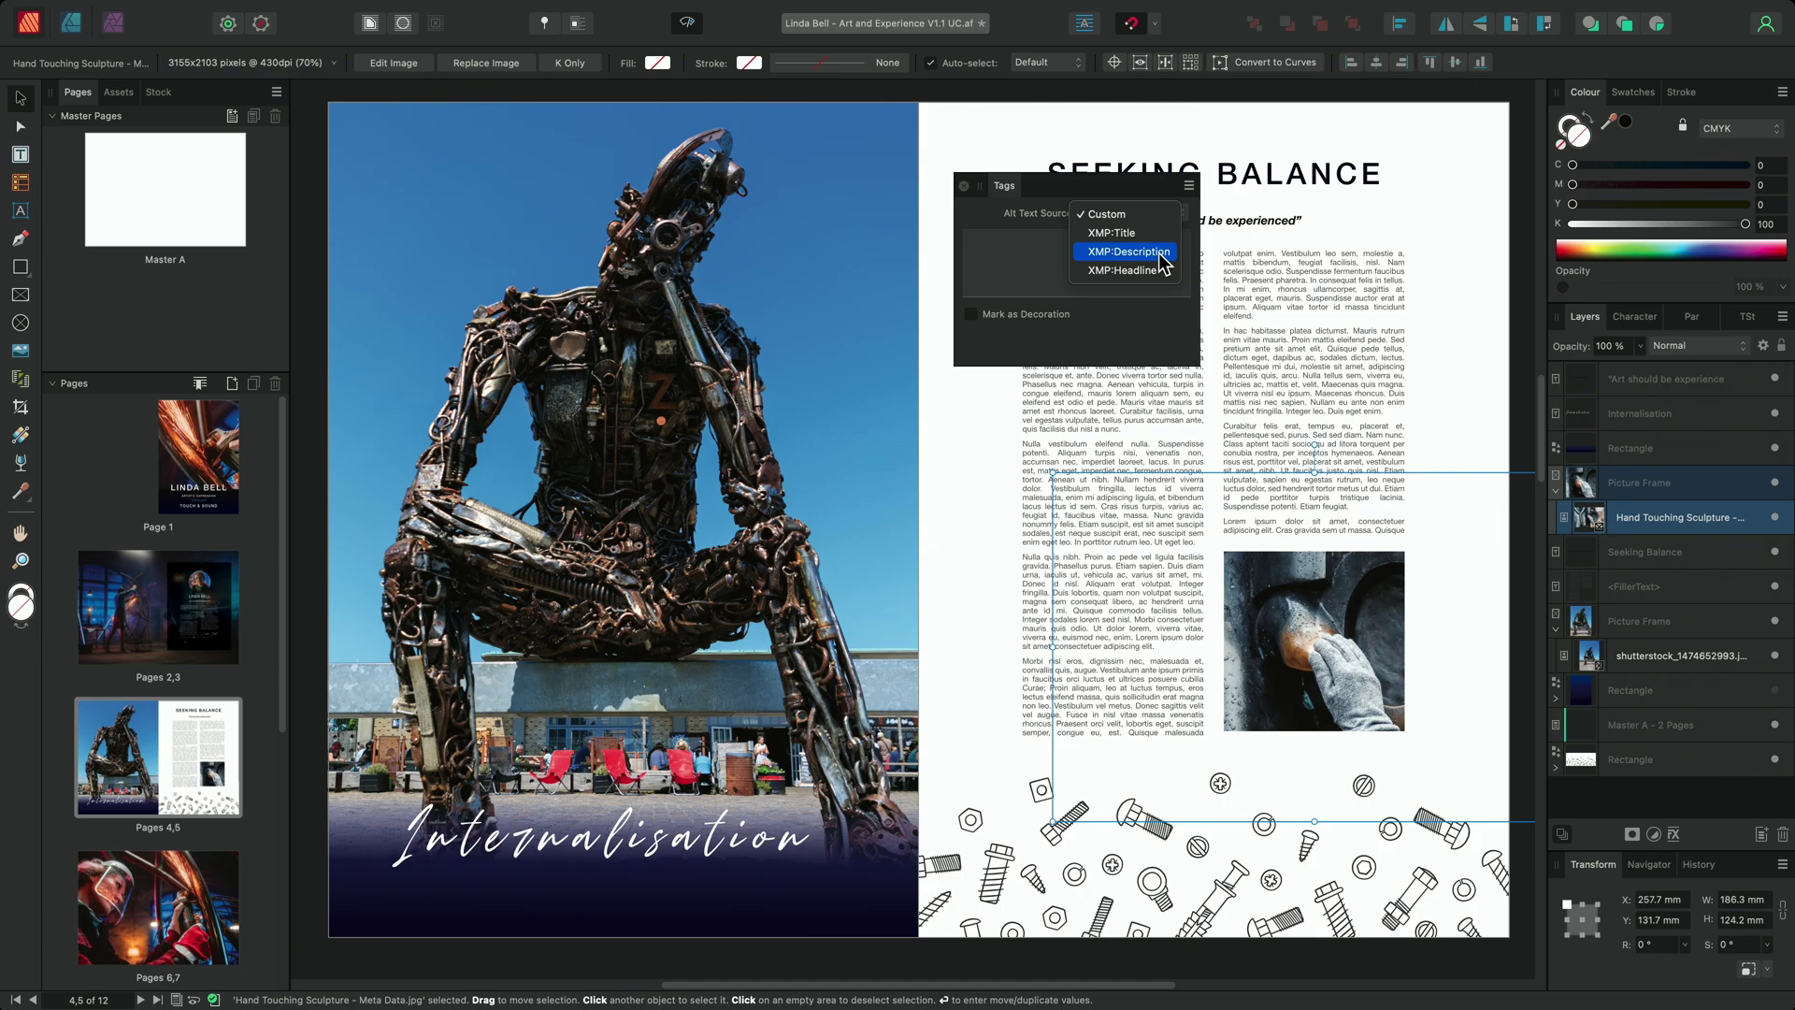
{"action": "left_click", "coordinate": [1162, 254]}
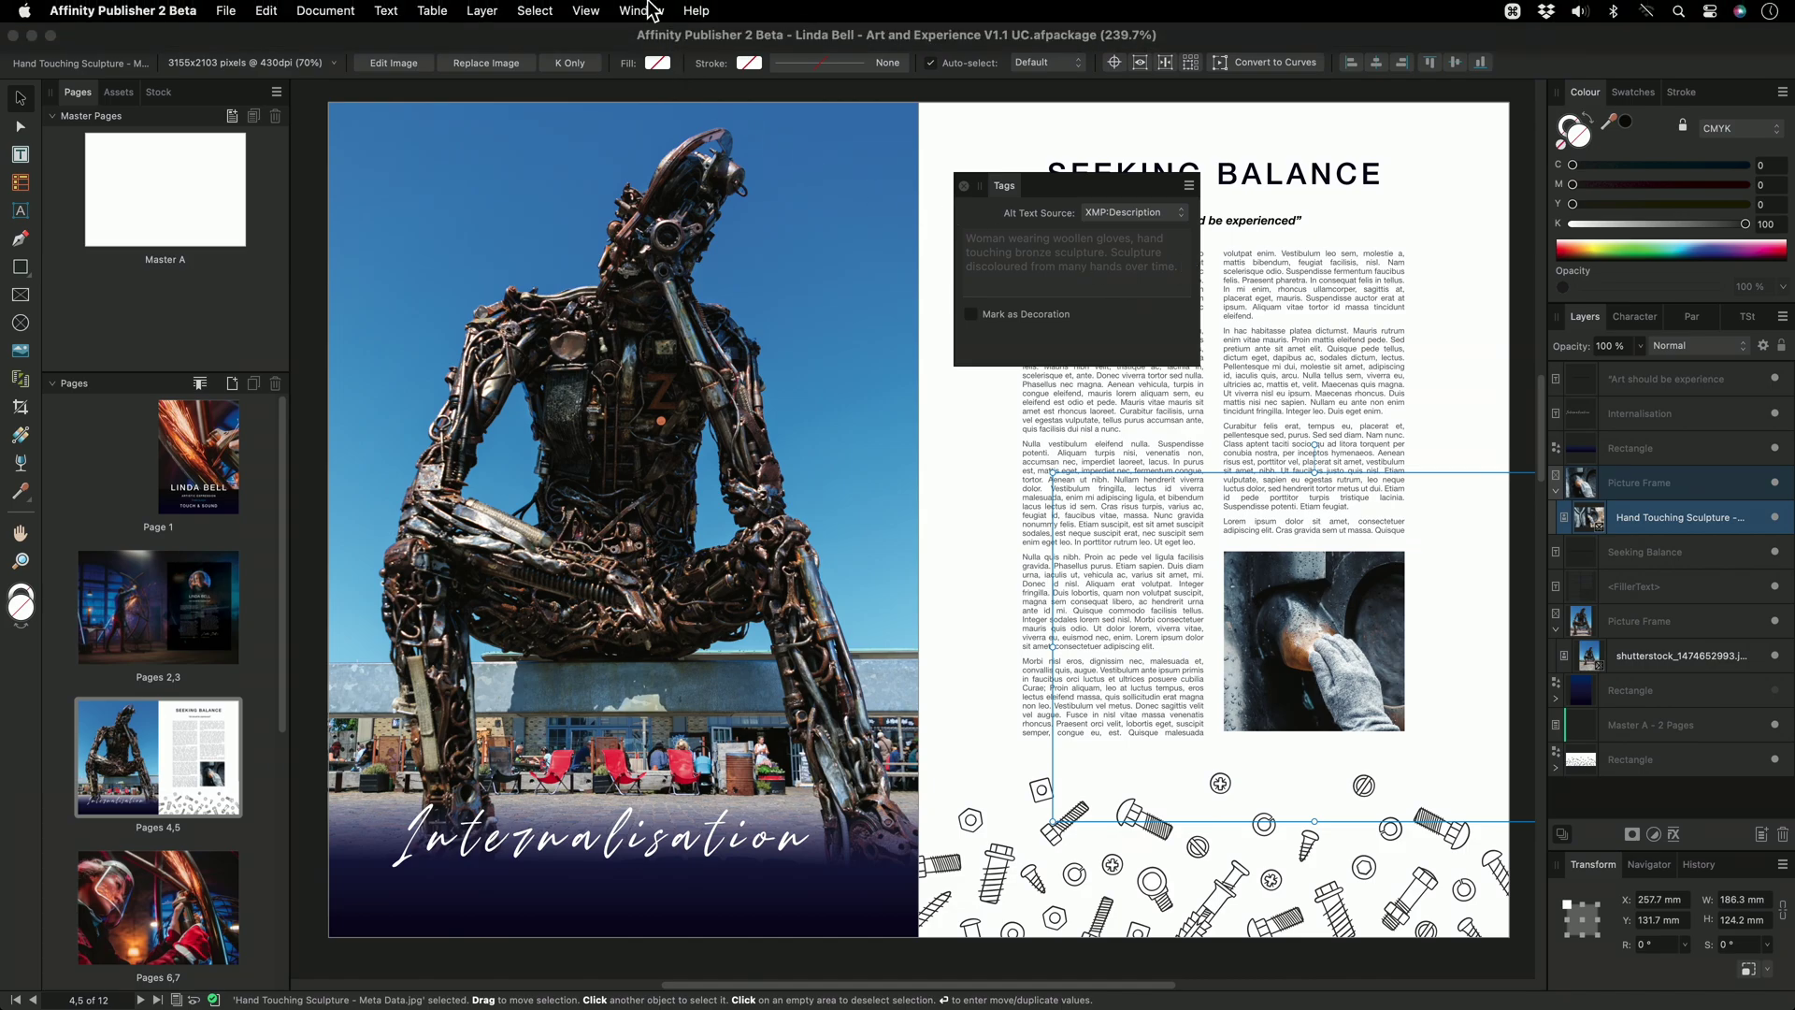
- Show Preflight and edit its profile so the Alt Text check raises a Warning
{"action": "left_click", "coordinate": [646, 10]}
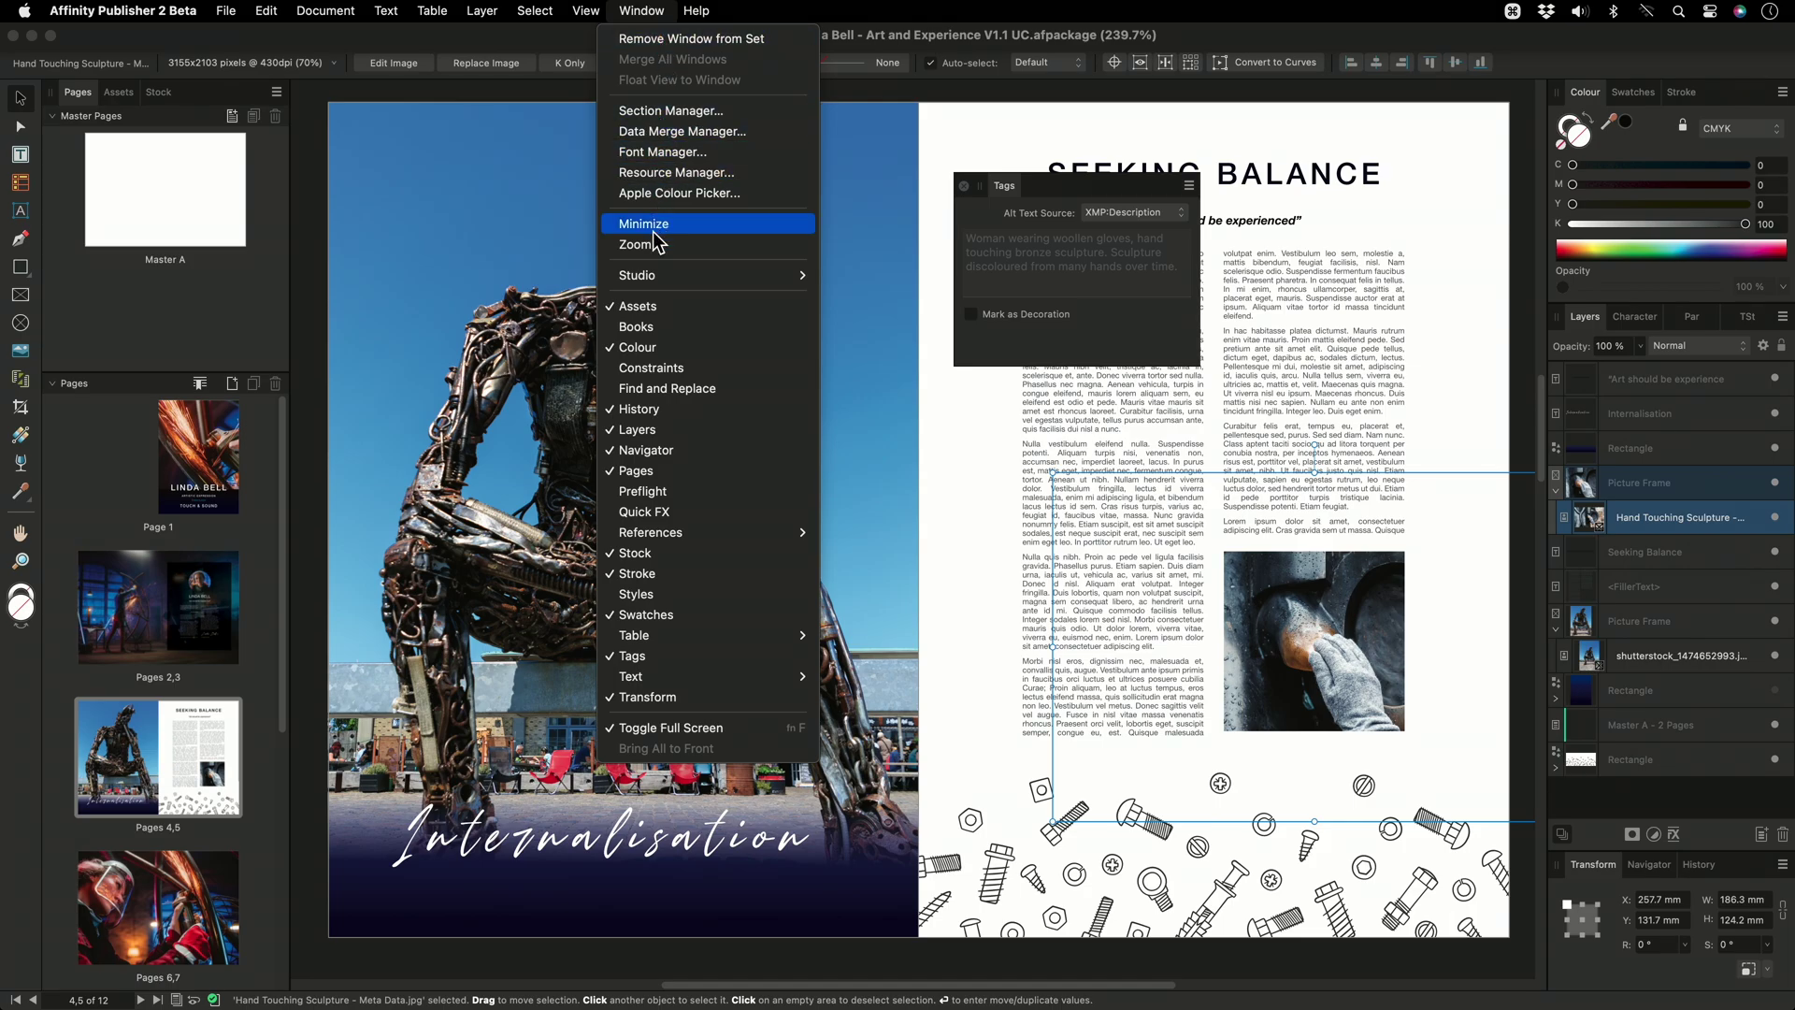
{"action": "left_click", "coordinate": [680, 491]}
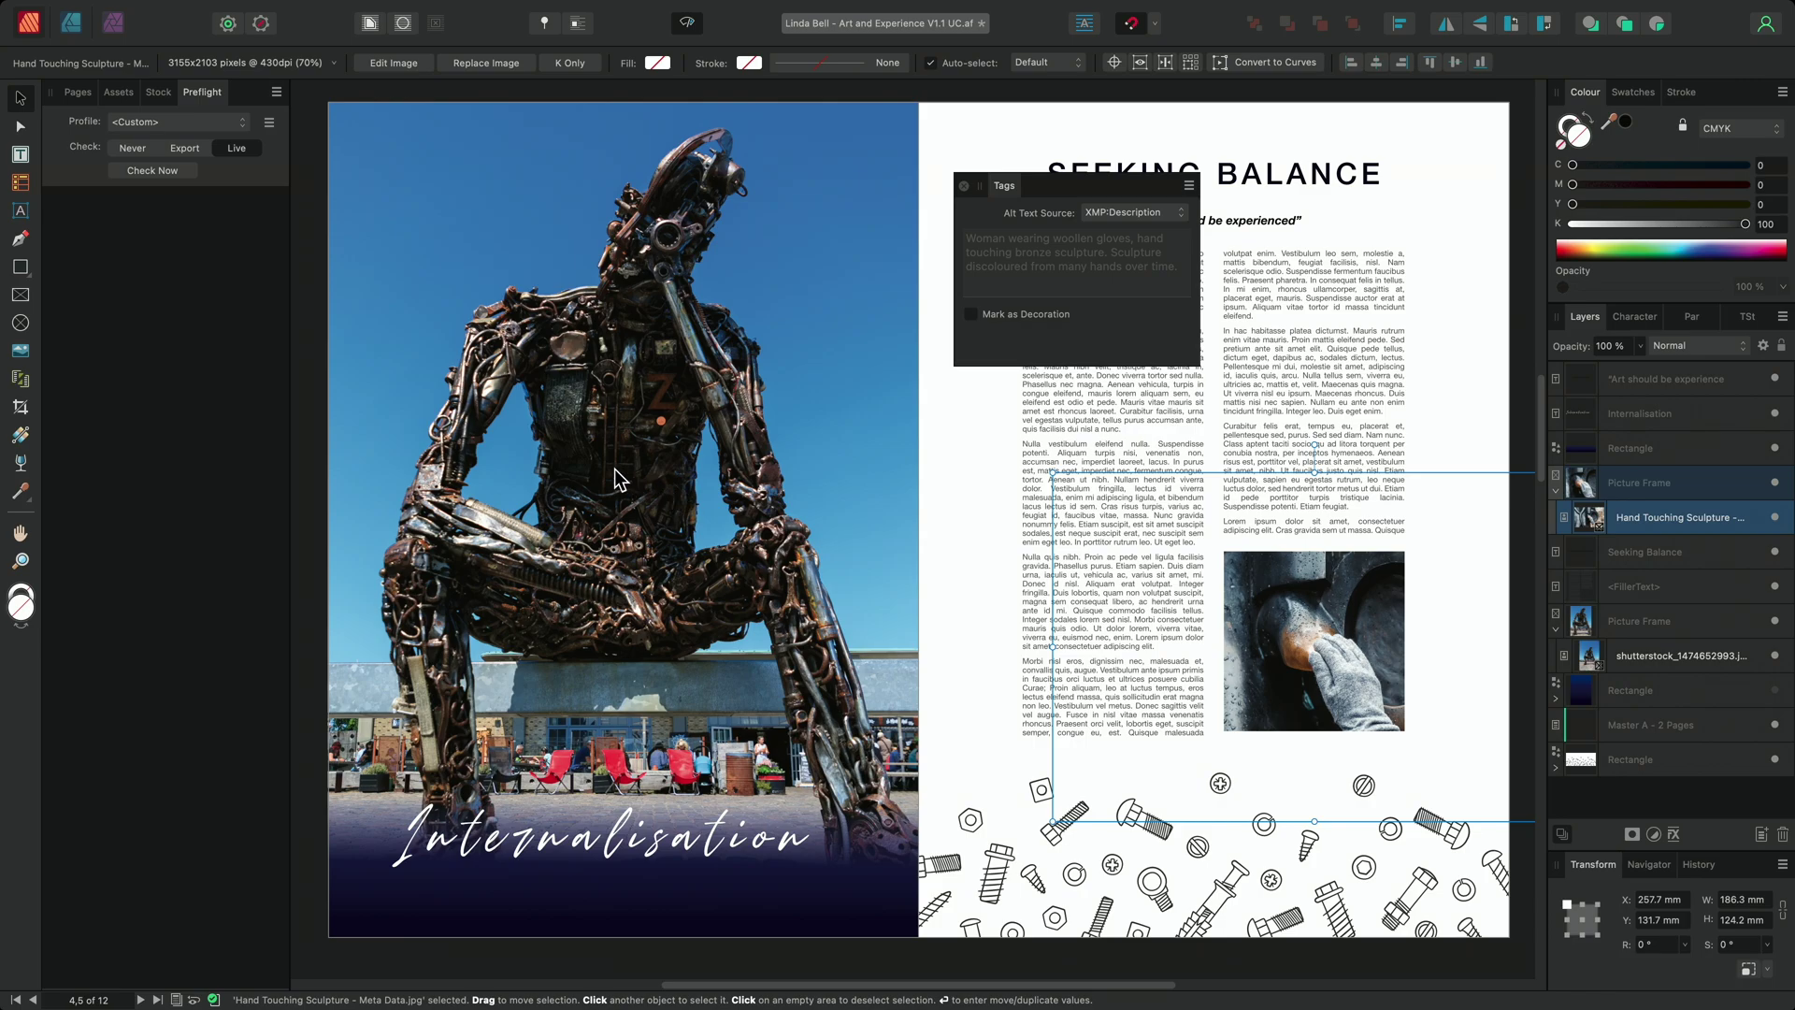
{"action": "left_click", "coordinate": [268, 122]}
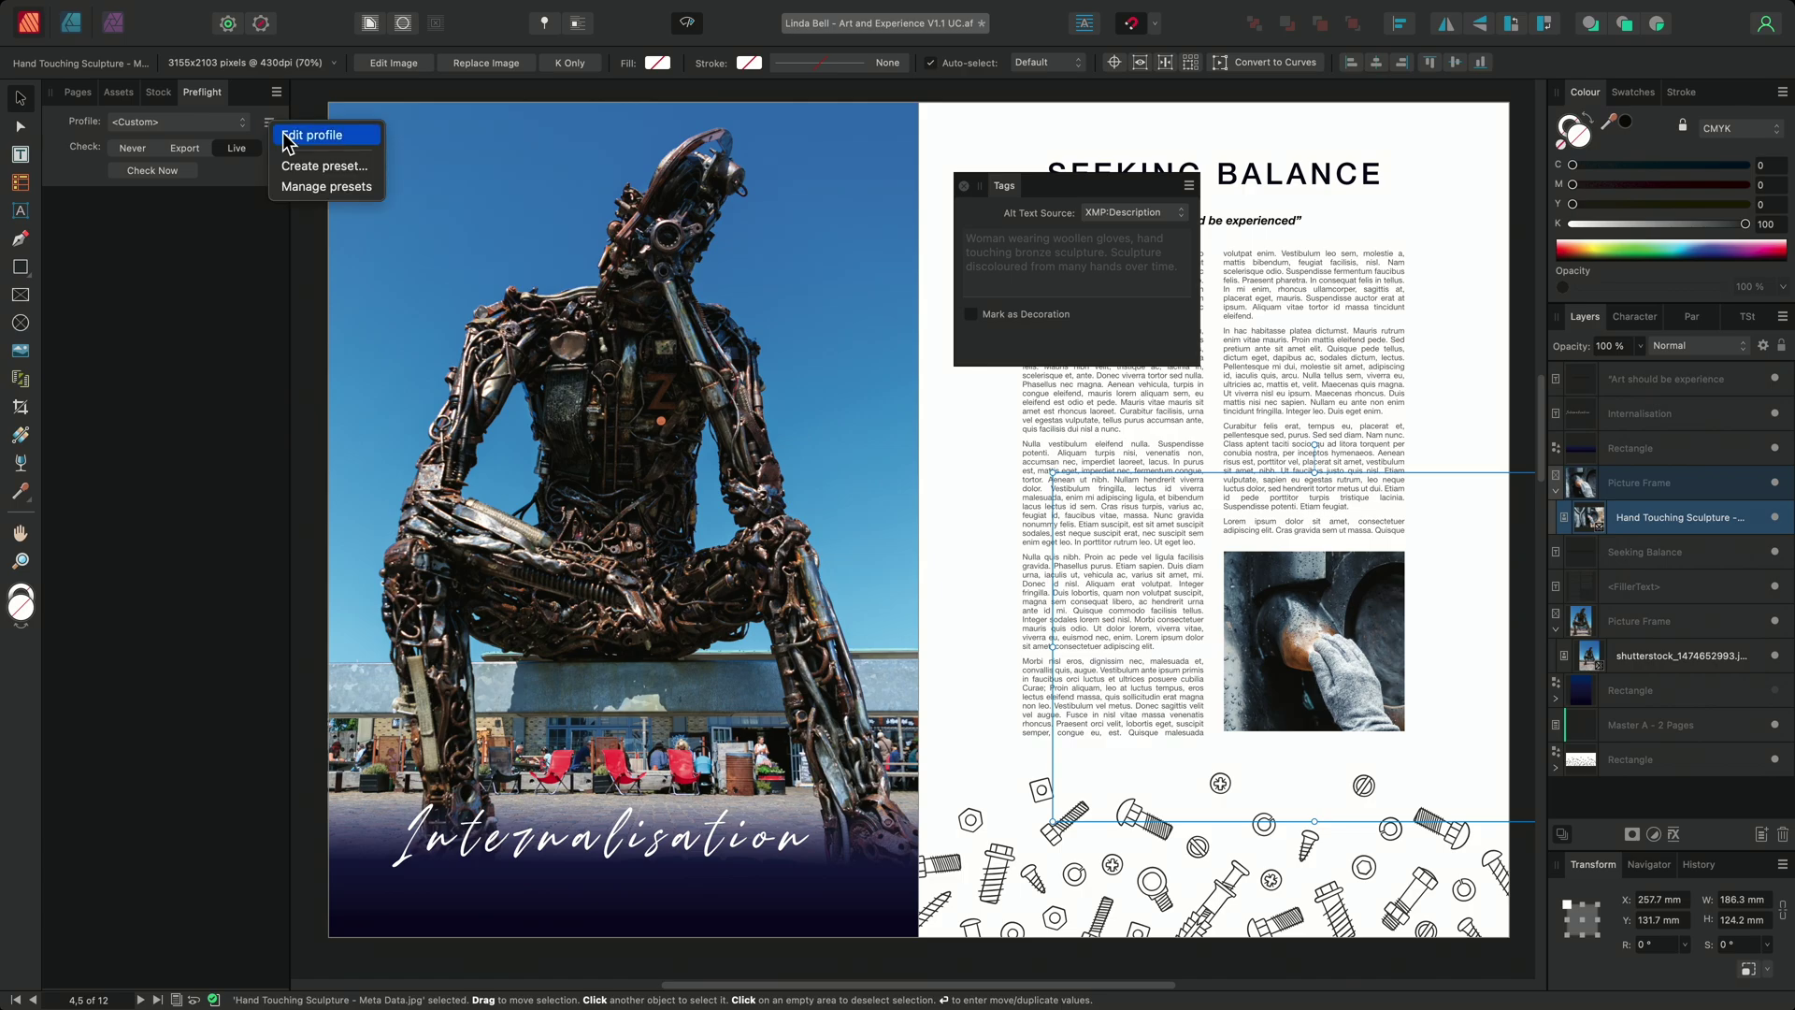
{"action": "left_click", "coordinate": [358, 140]}
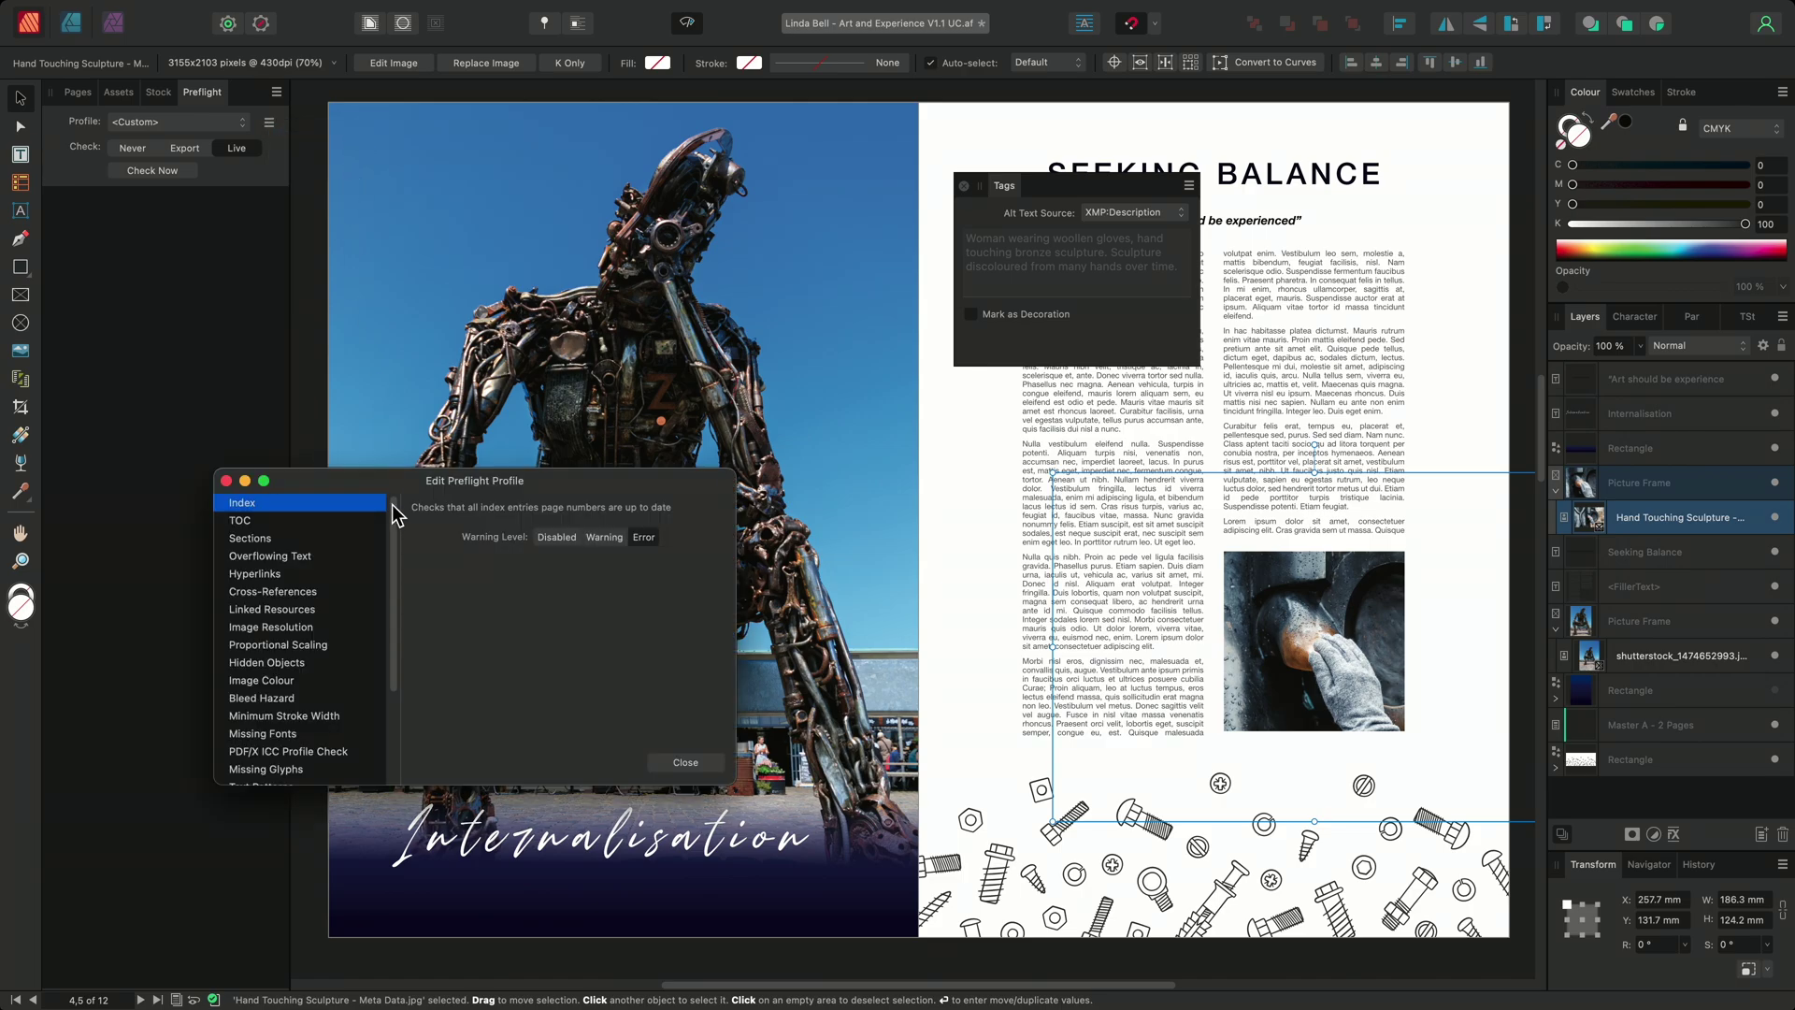
{"action": "scroll", "coordinate": [391, 561], "scroll_direction": "down", "scroll_amount": 5}
{"action": "left_click", "coordinate": [255, 725]}
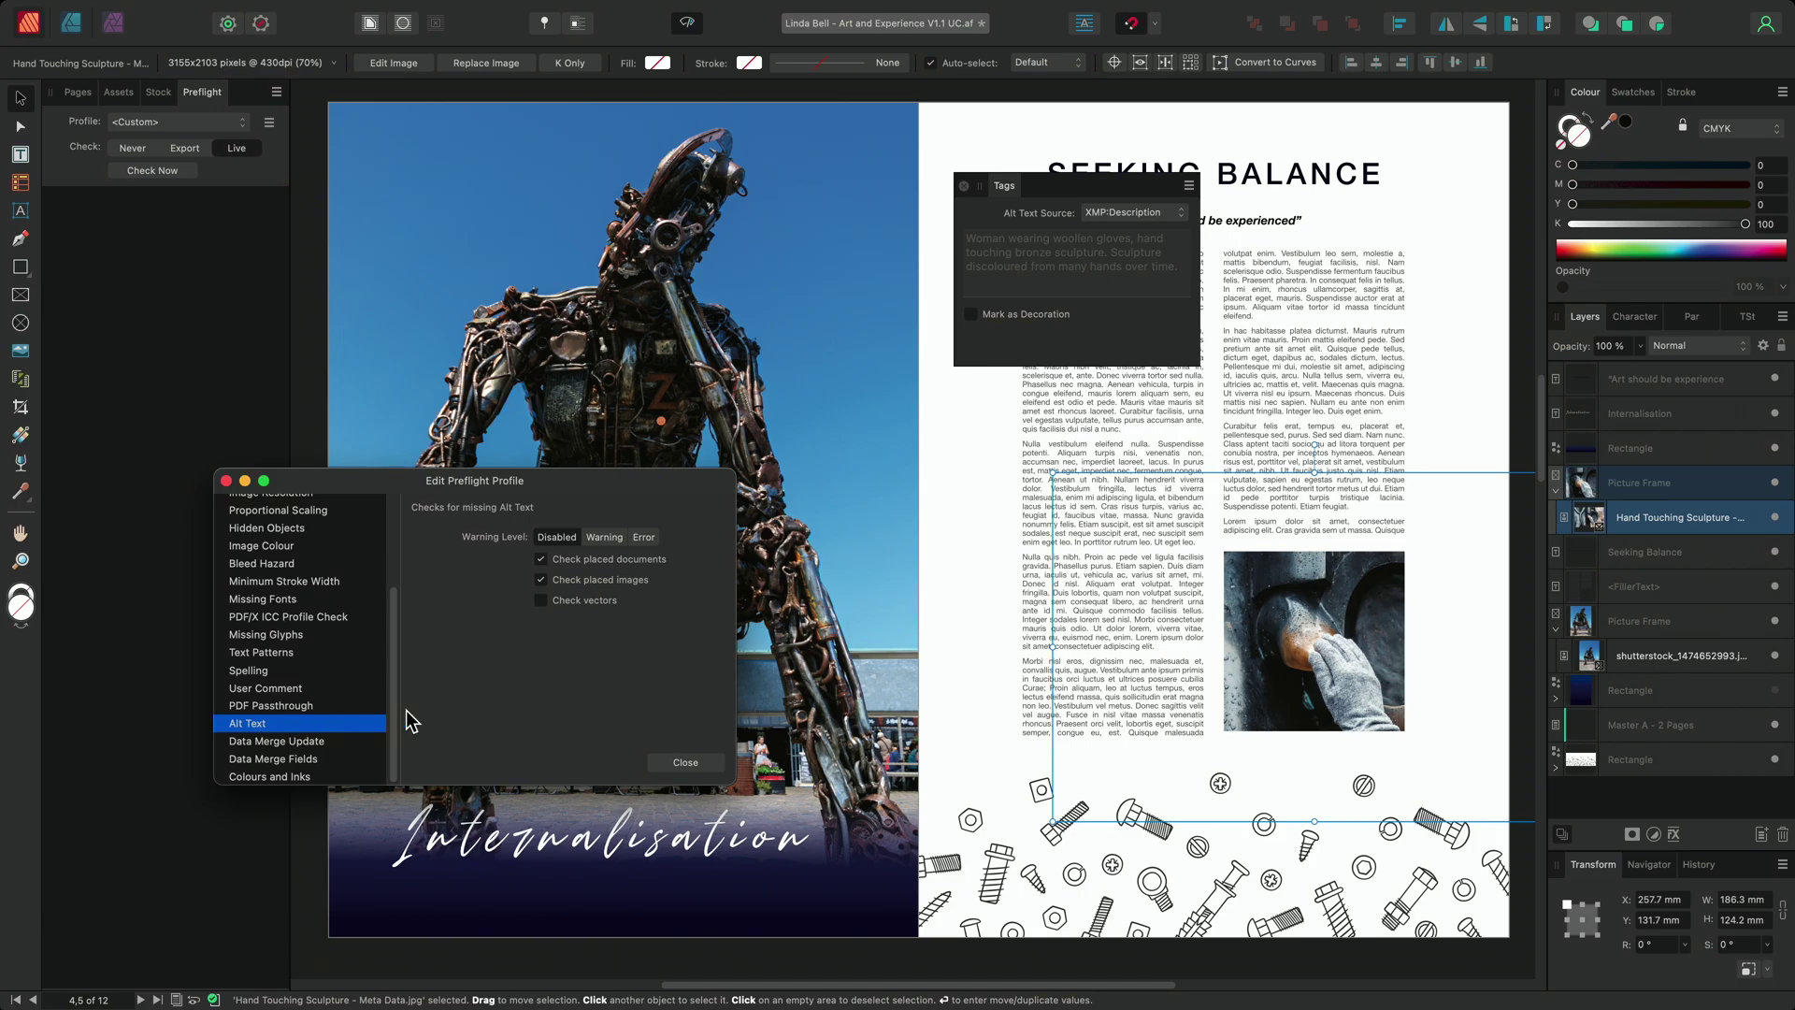
{"action": "left_click", "coordinate": [610, 536]}
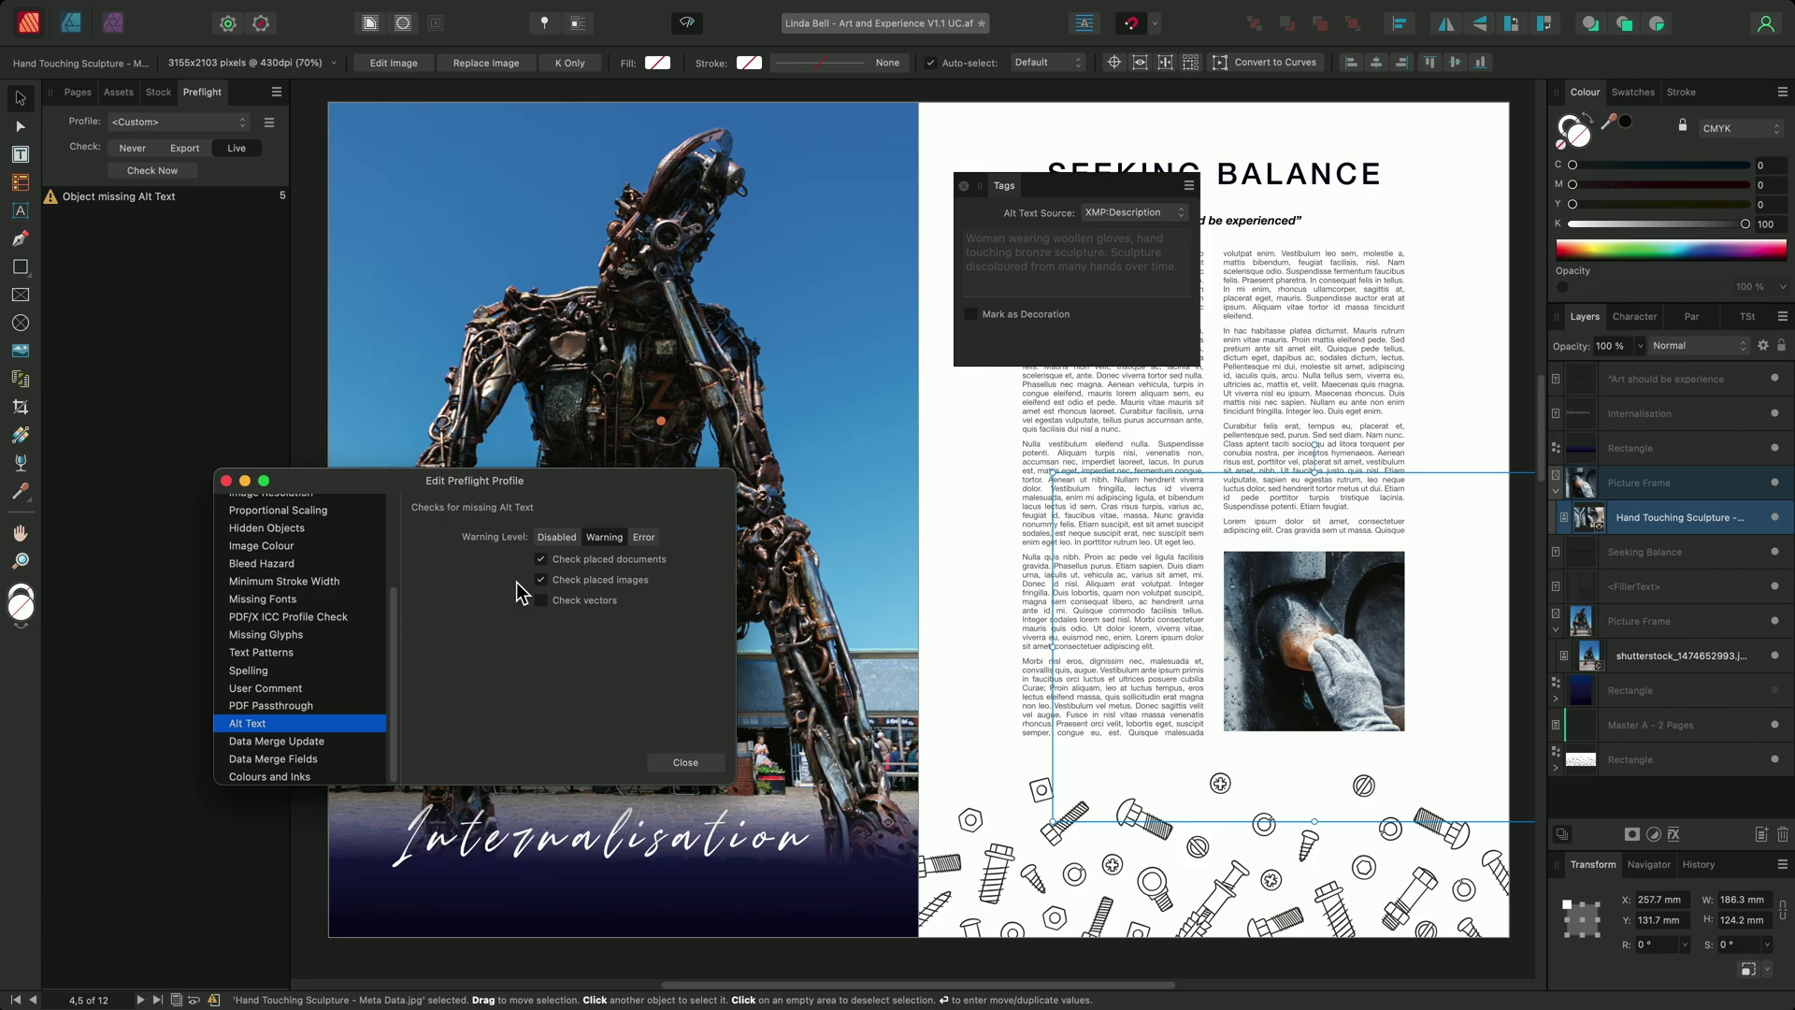
- Go to the object missing alt text and mark the Nuts and Bolts image as decoration
{"action": "left_click", "coordinate": [685, 762]}
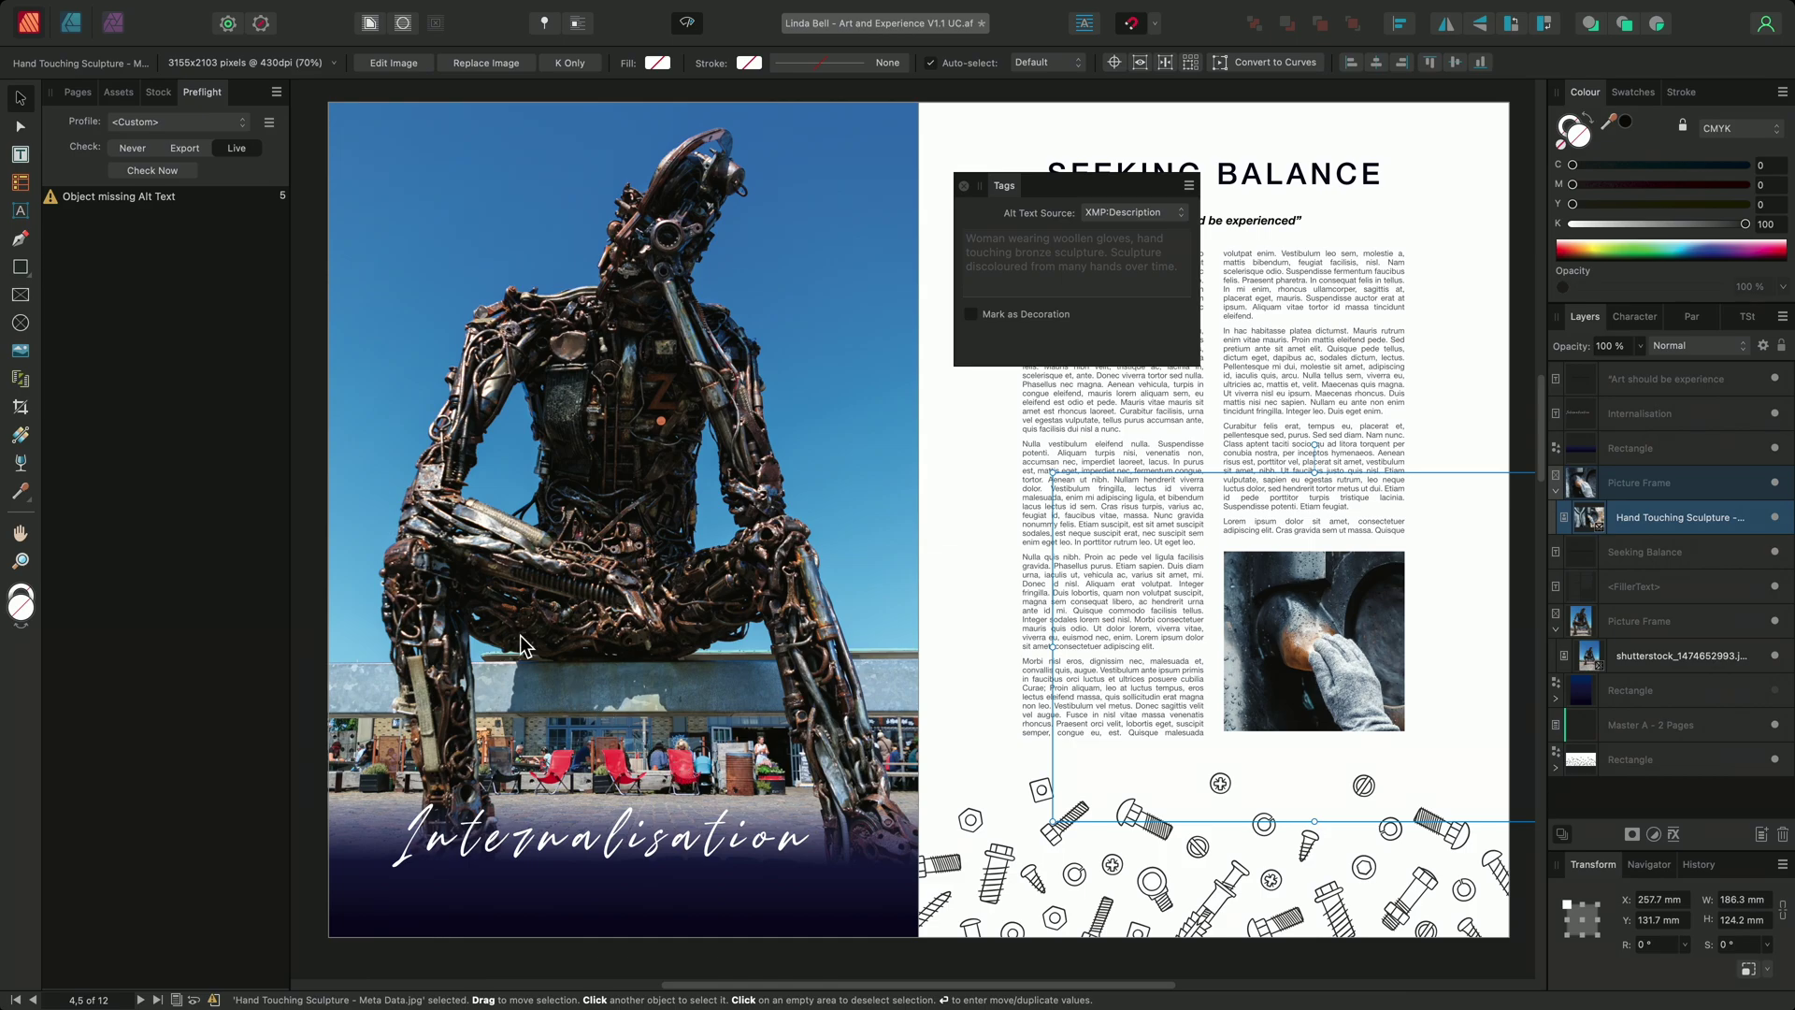
{"action": "left_click", "coordinate": [156, 199]}
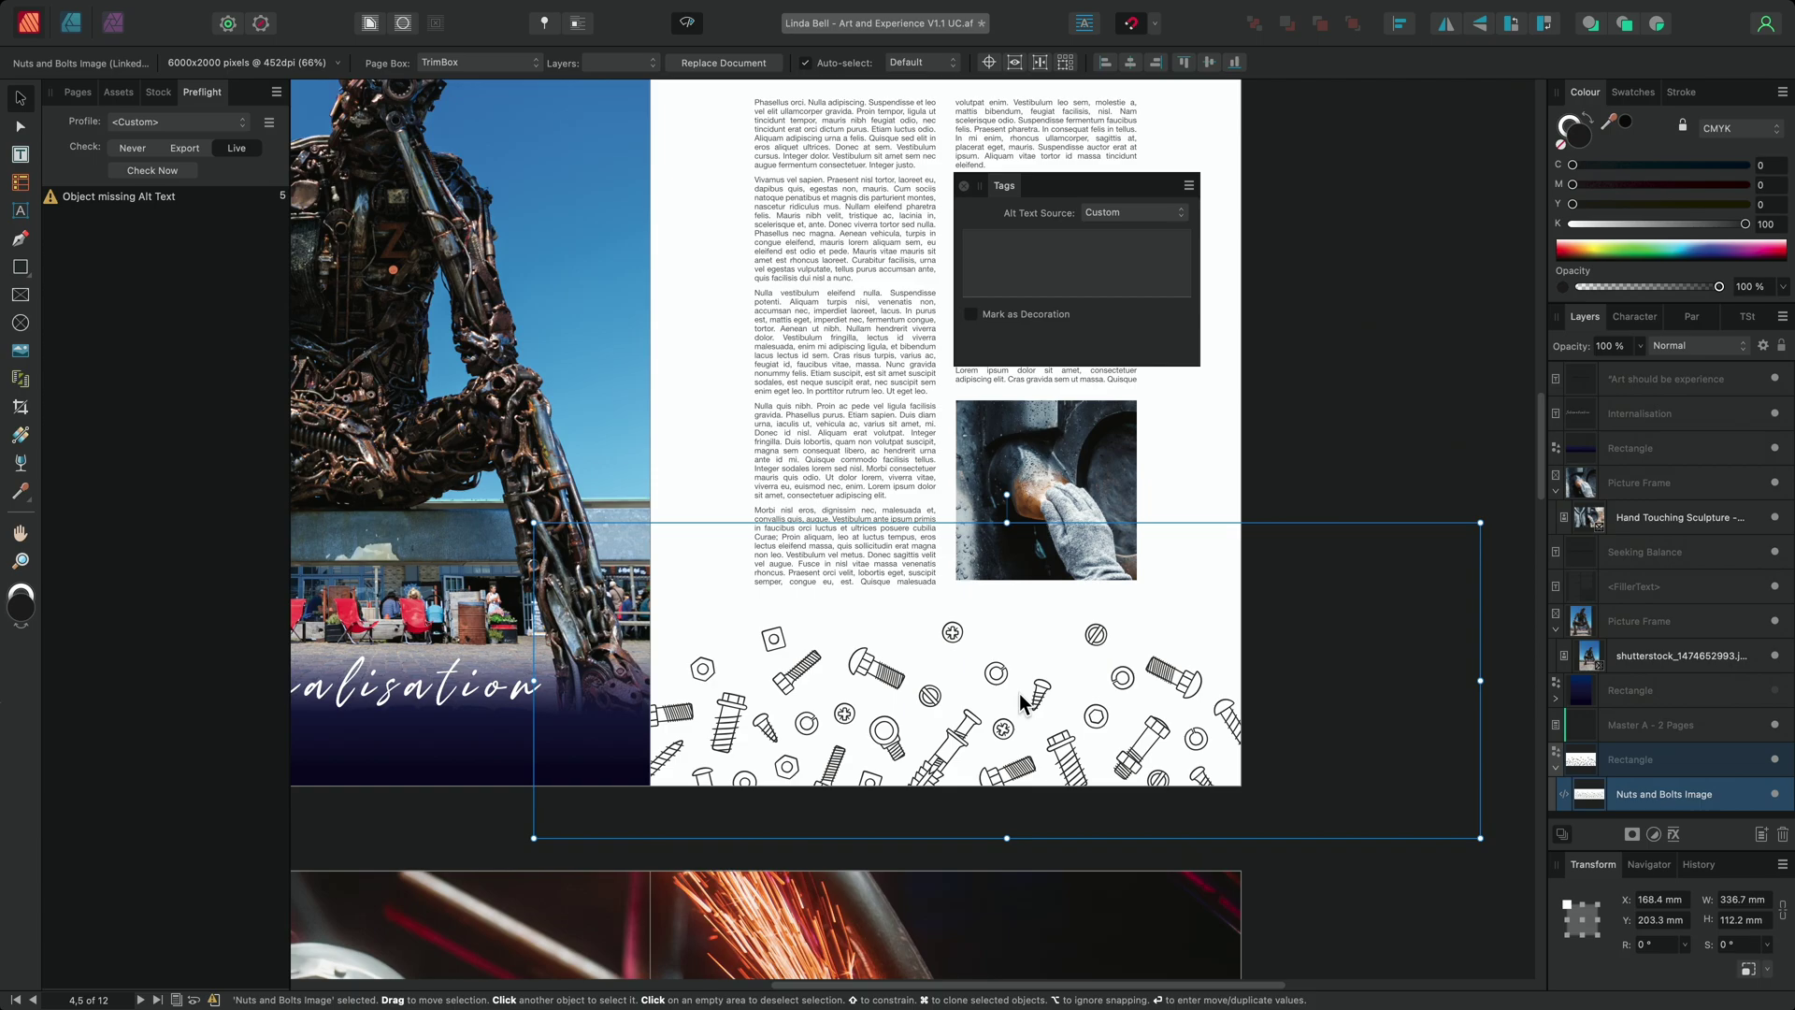
{"action": "left_click", "coordinate": [970, 314]}
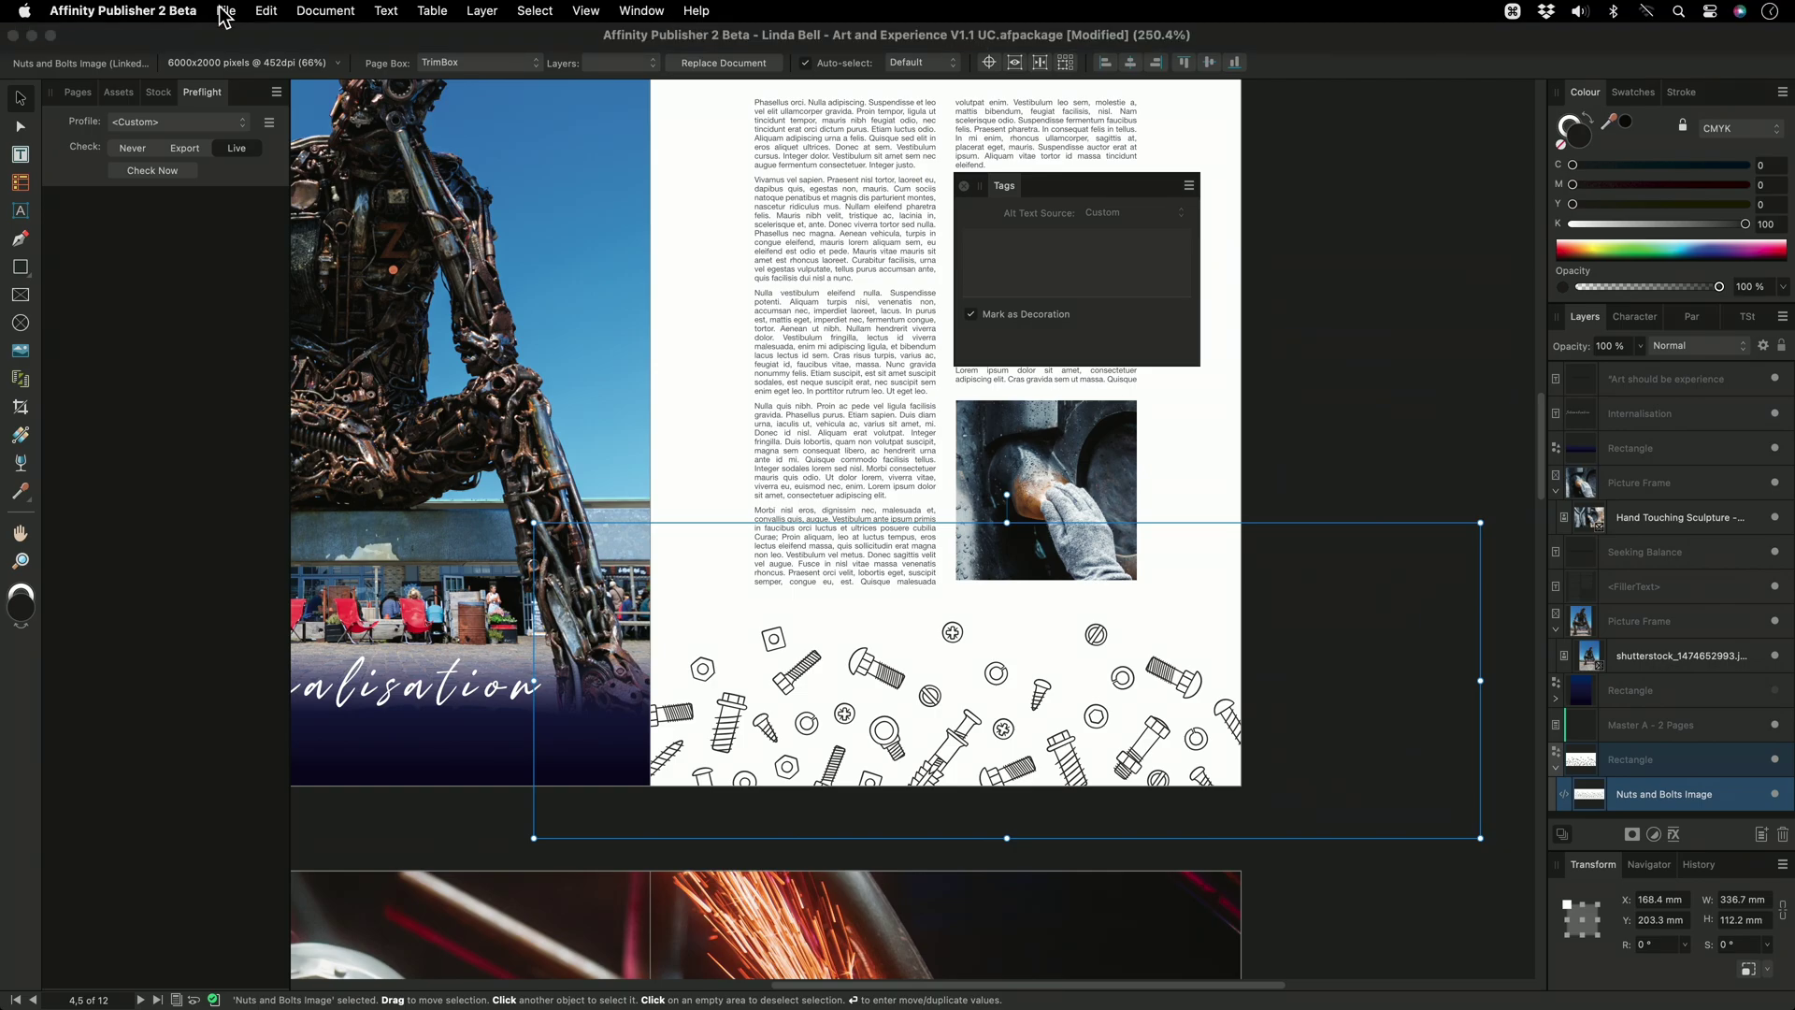
- Export as PDF with the PDF (digital - high quality) preset and Tagged PDF on
{"action": "left_click", "coordinate": [226, 11]}
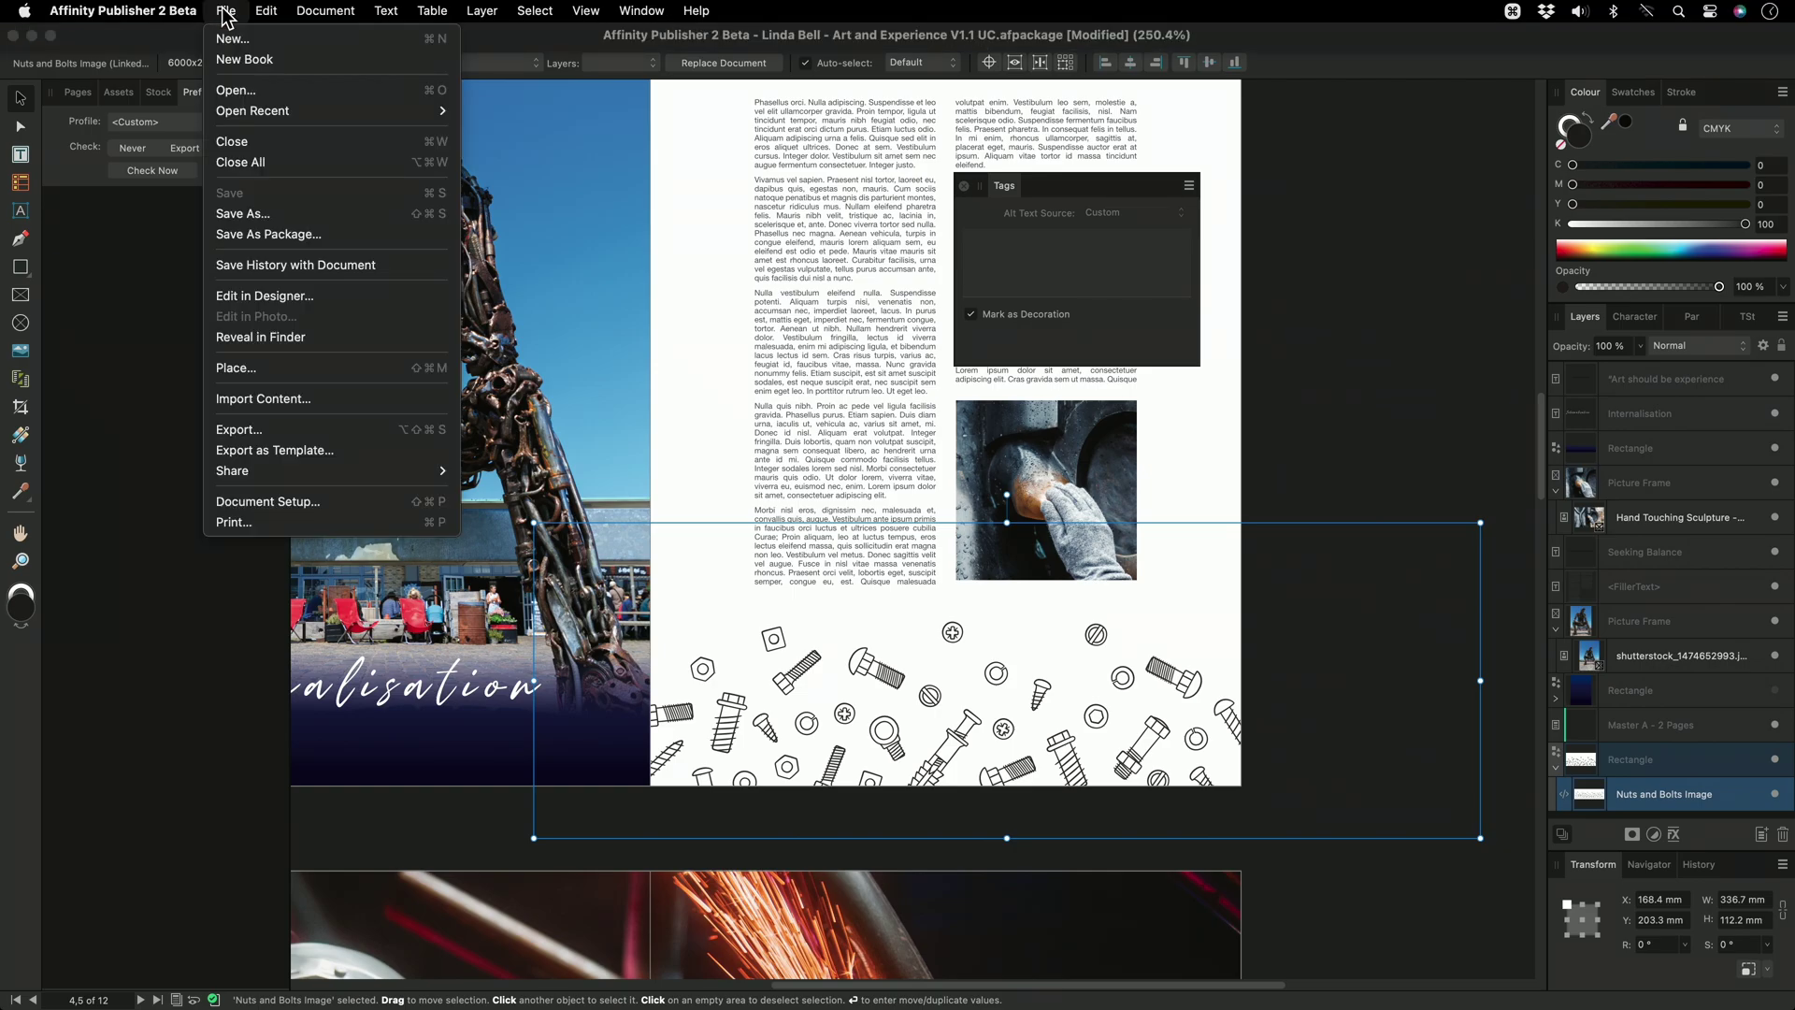
{"action": "left_click", "coordinate": [362, 432]}
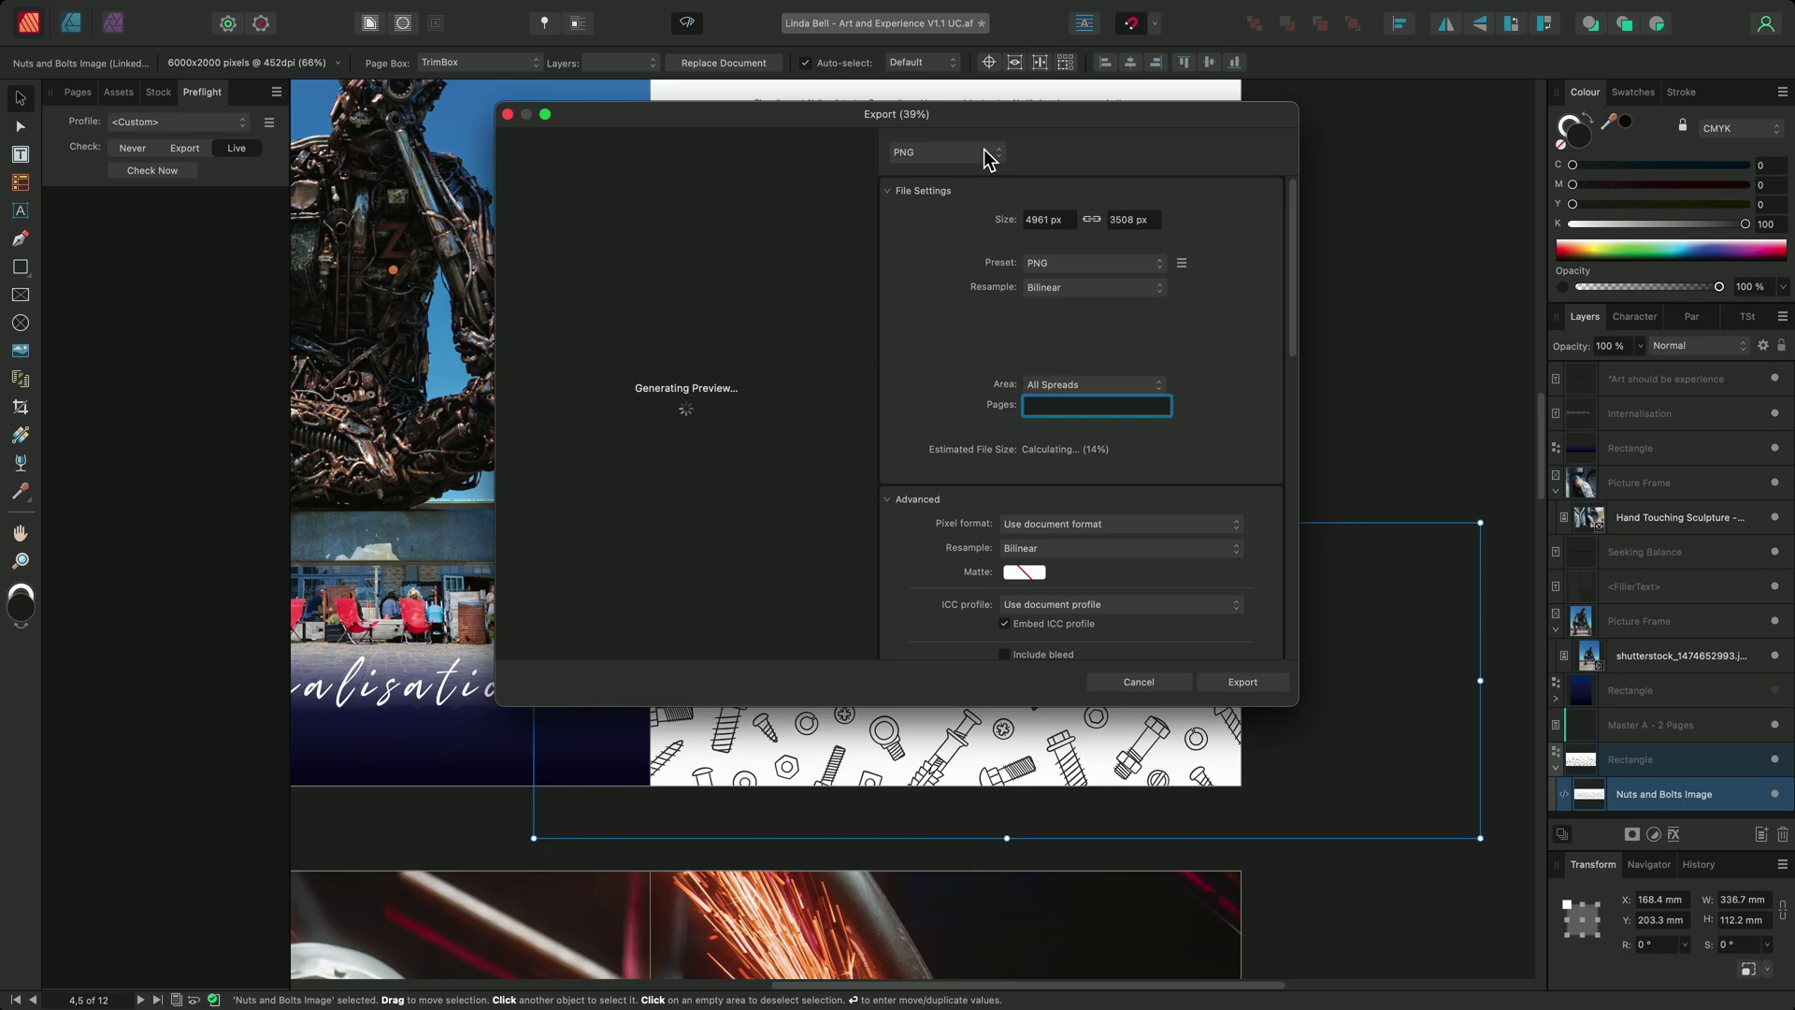
{"action": "left_click", "coordinate": [985, 155]}
{"action": "left_click", "coordinate": [963, 227]}
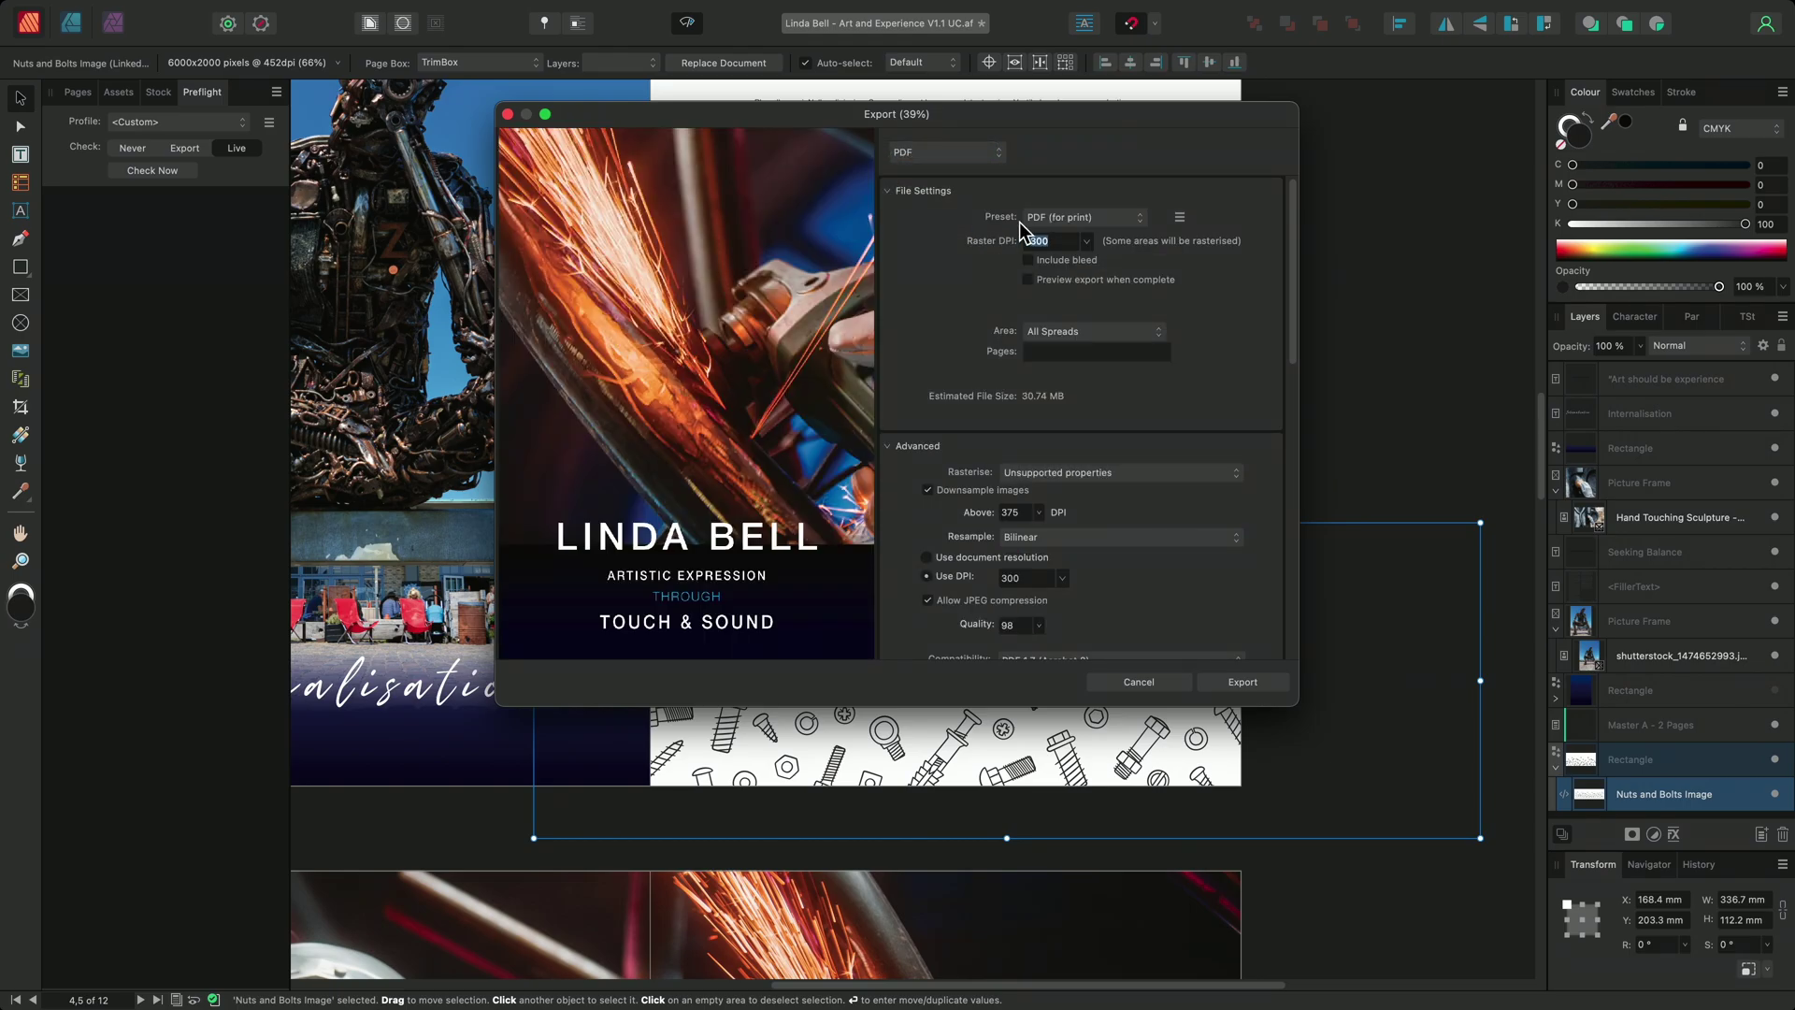
{"action": "left_click", "coordinate": [1061, 220]}
{"action": "left_click", "coordinate": [1061, 272]}
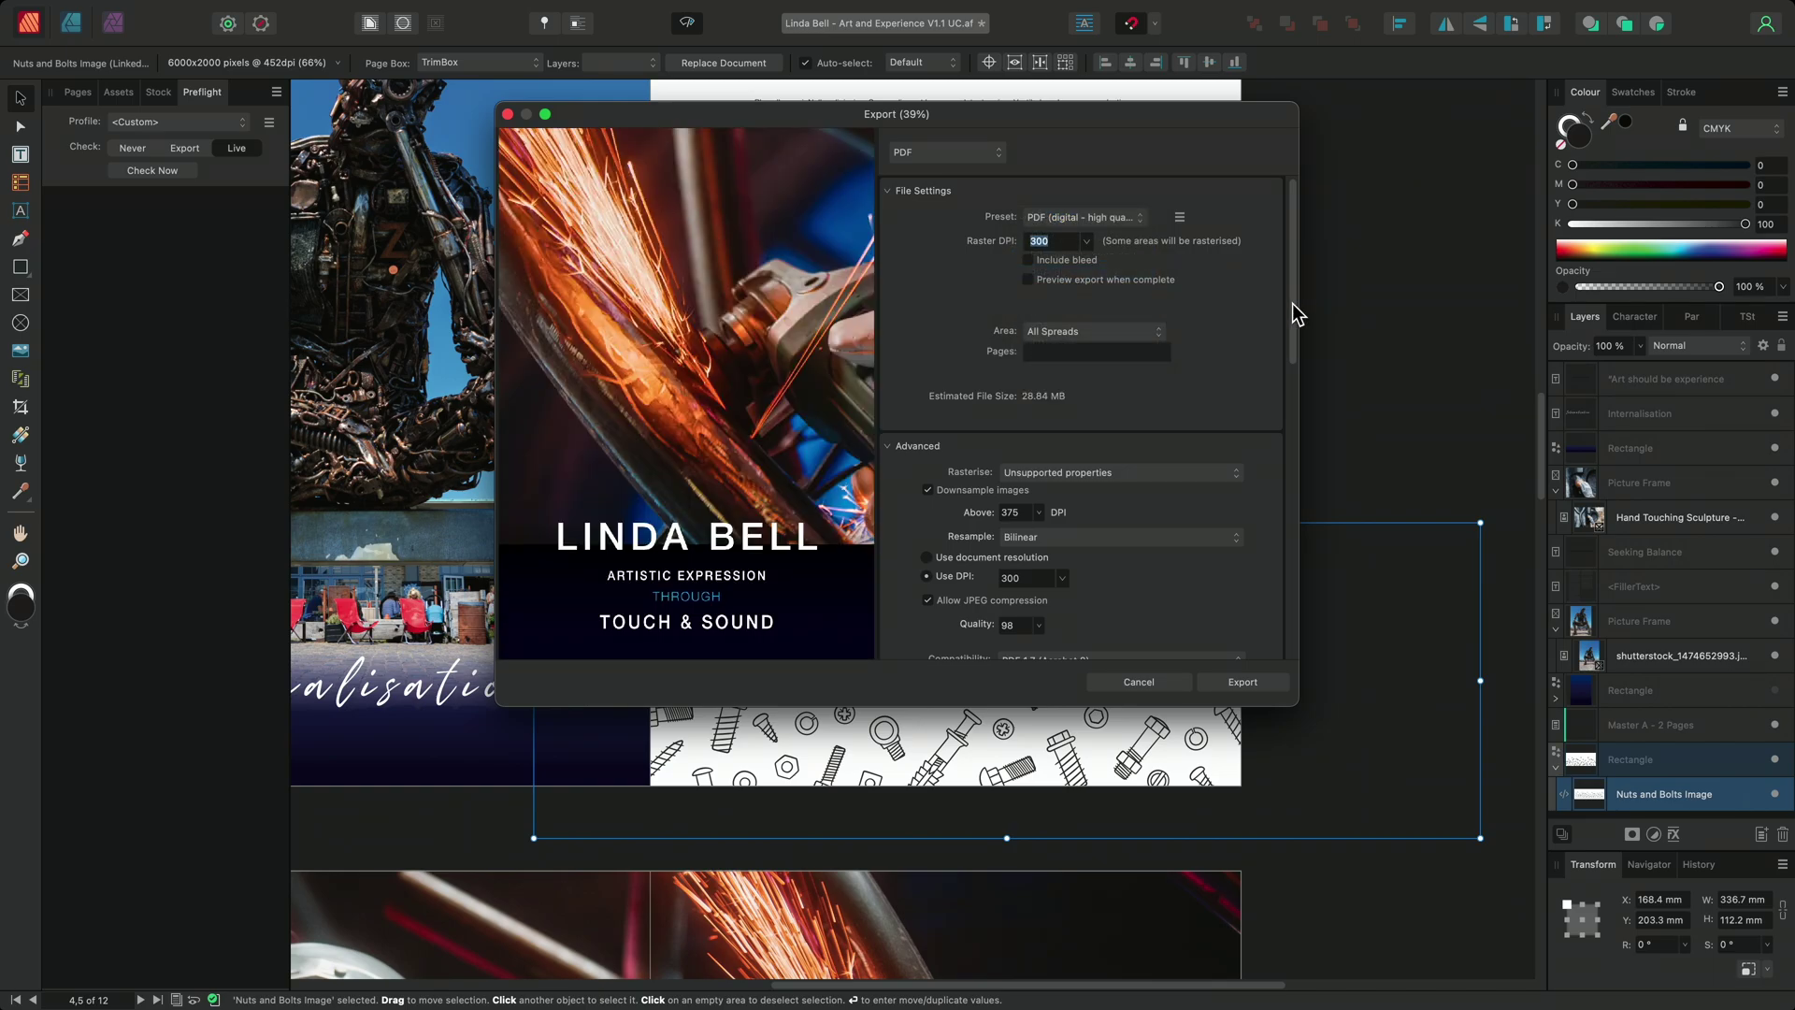
{"action": "left_click_drag", "start_coordinate": [1293, 301], "coordinate": [1286, 496]}
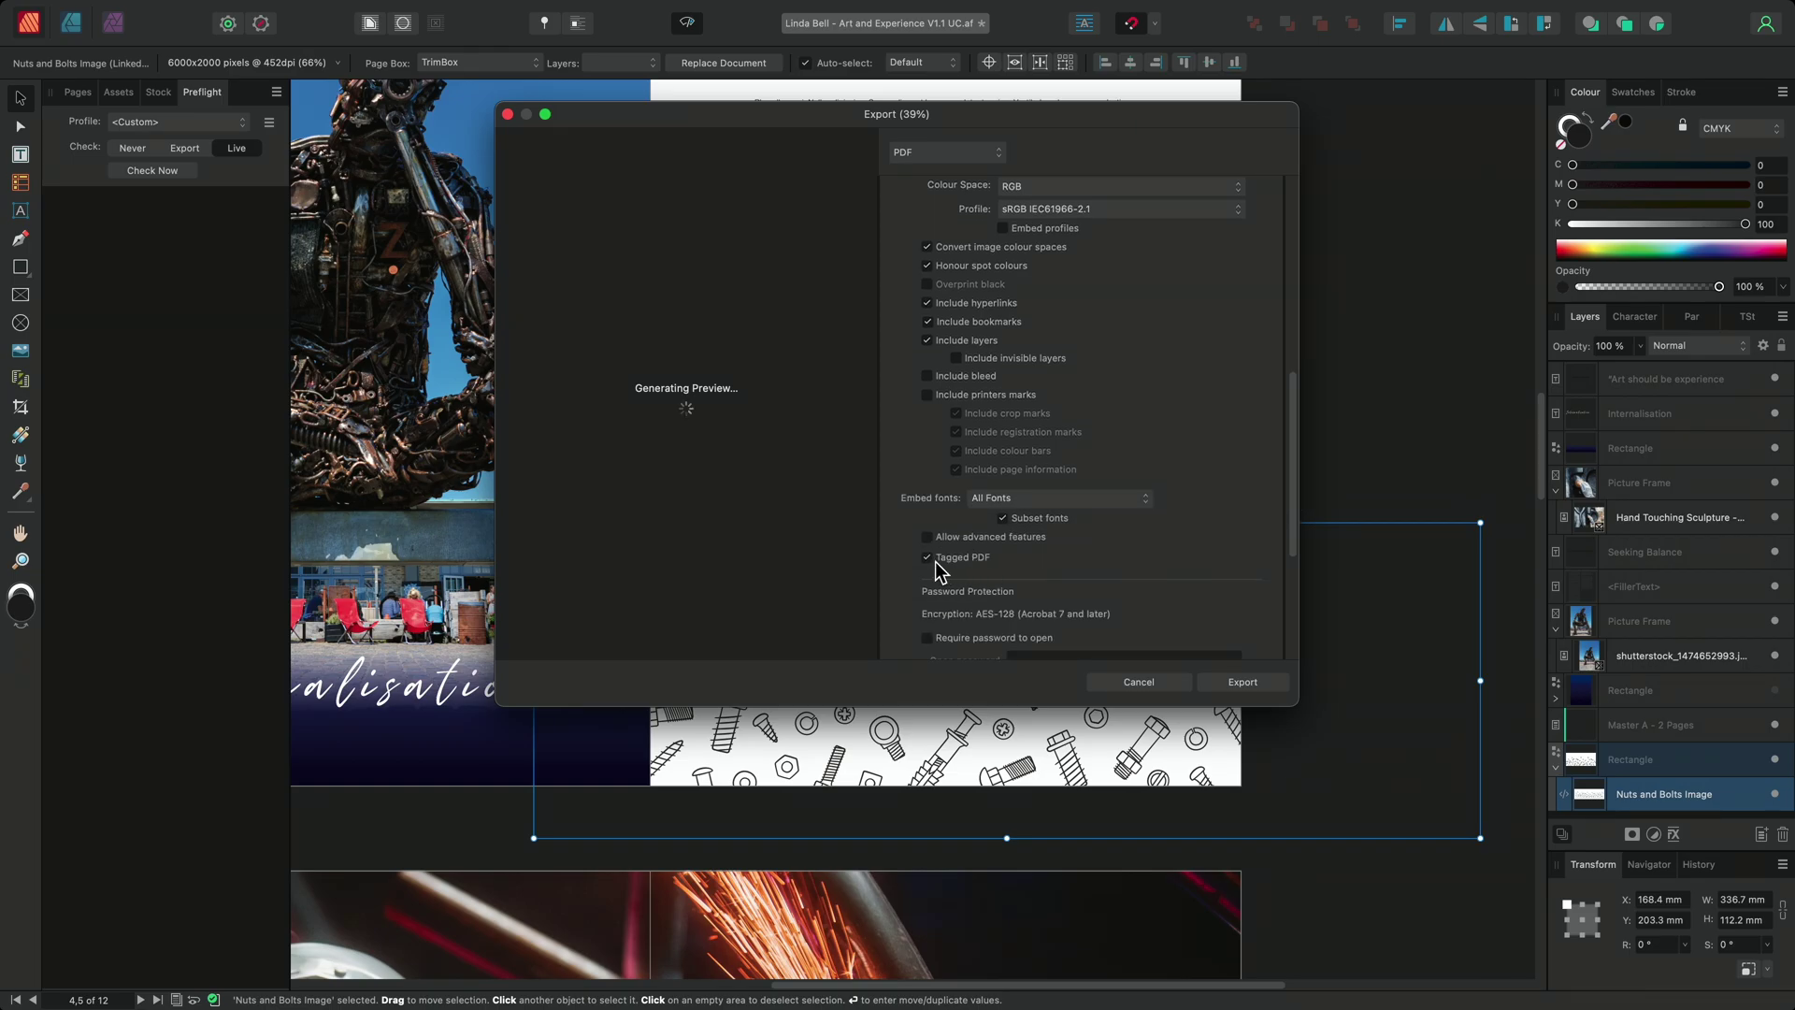
{"action": "left_click", "coordinate": [1244, 683]}
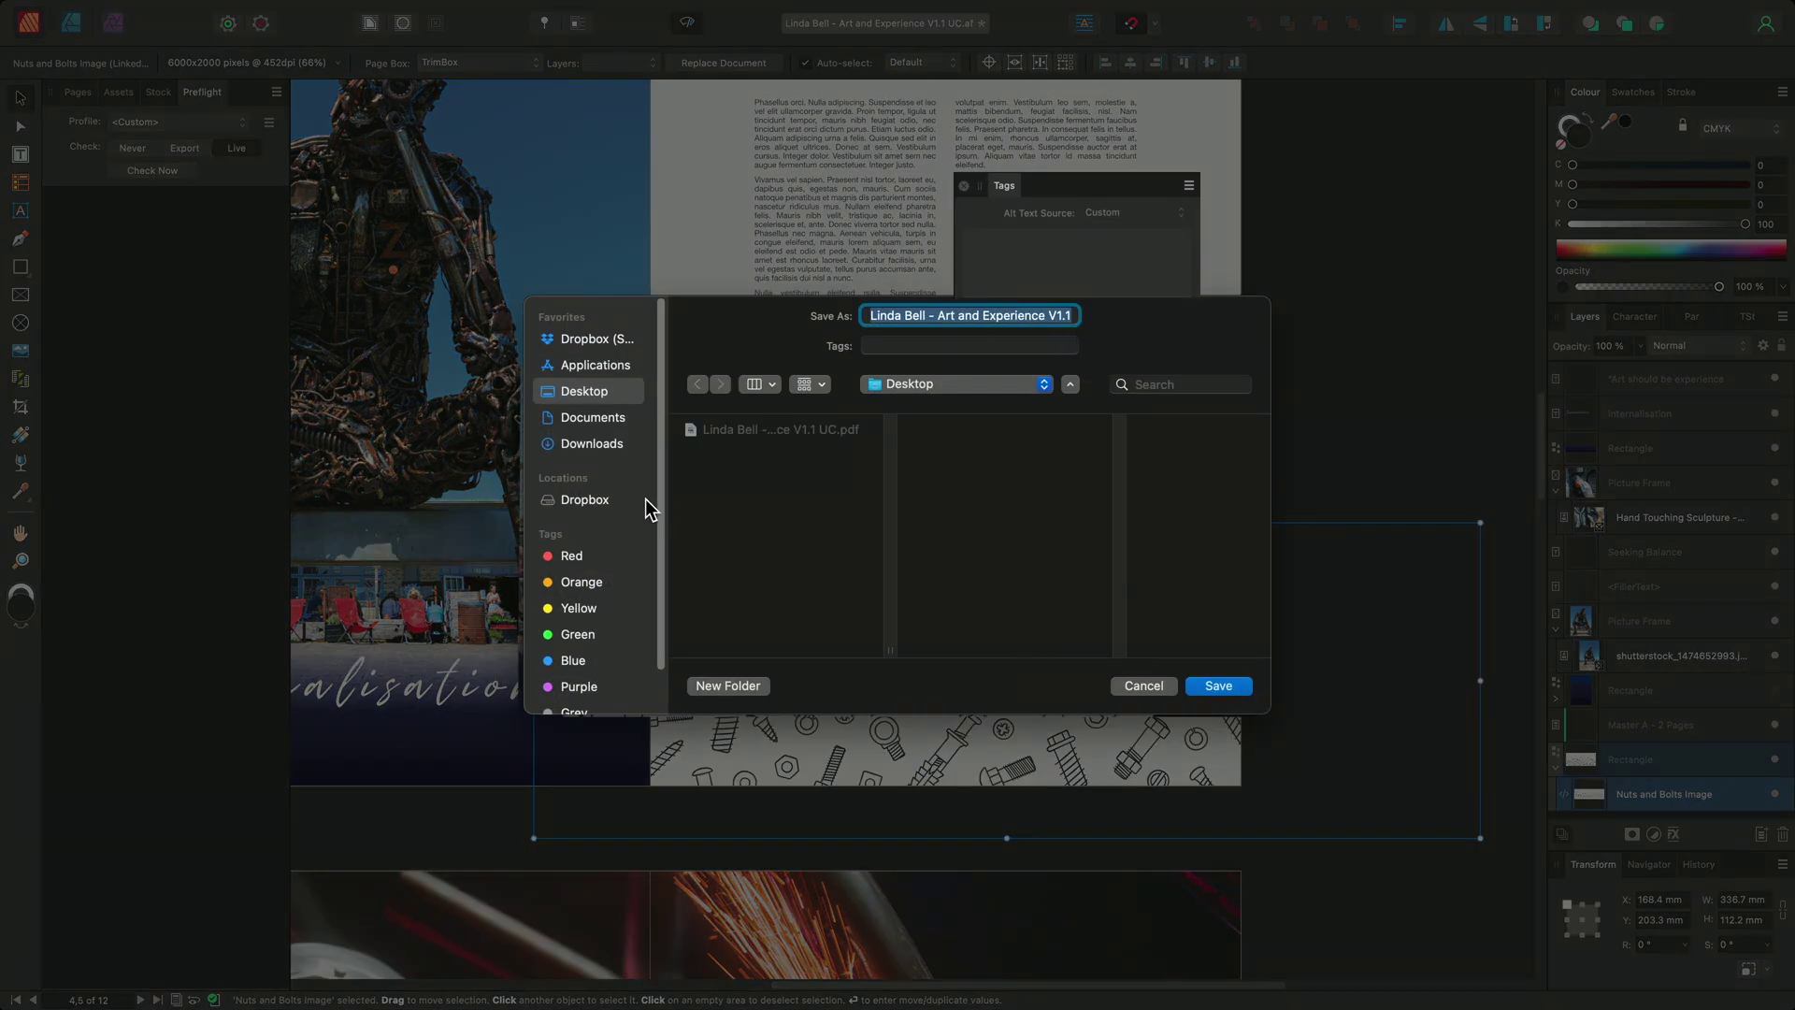
- Save the PDF to Documents with the version suffix changed to V1.2
{"action": "left_click", "coordinate": [592, 417]}
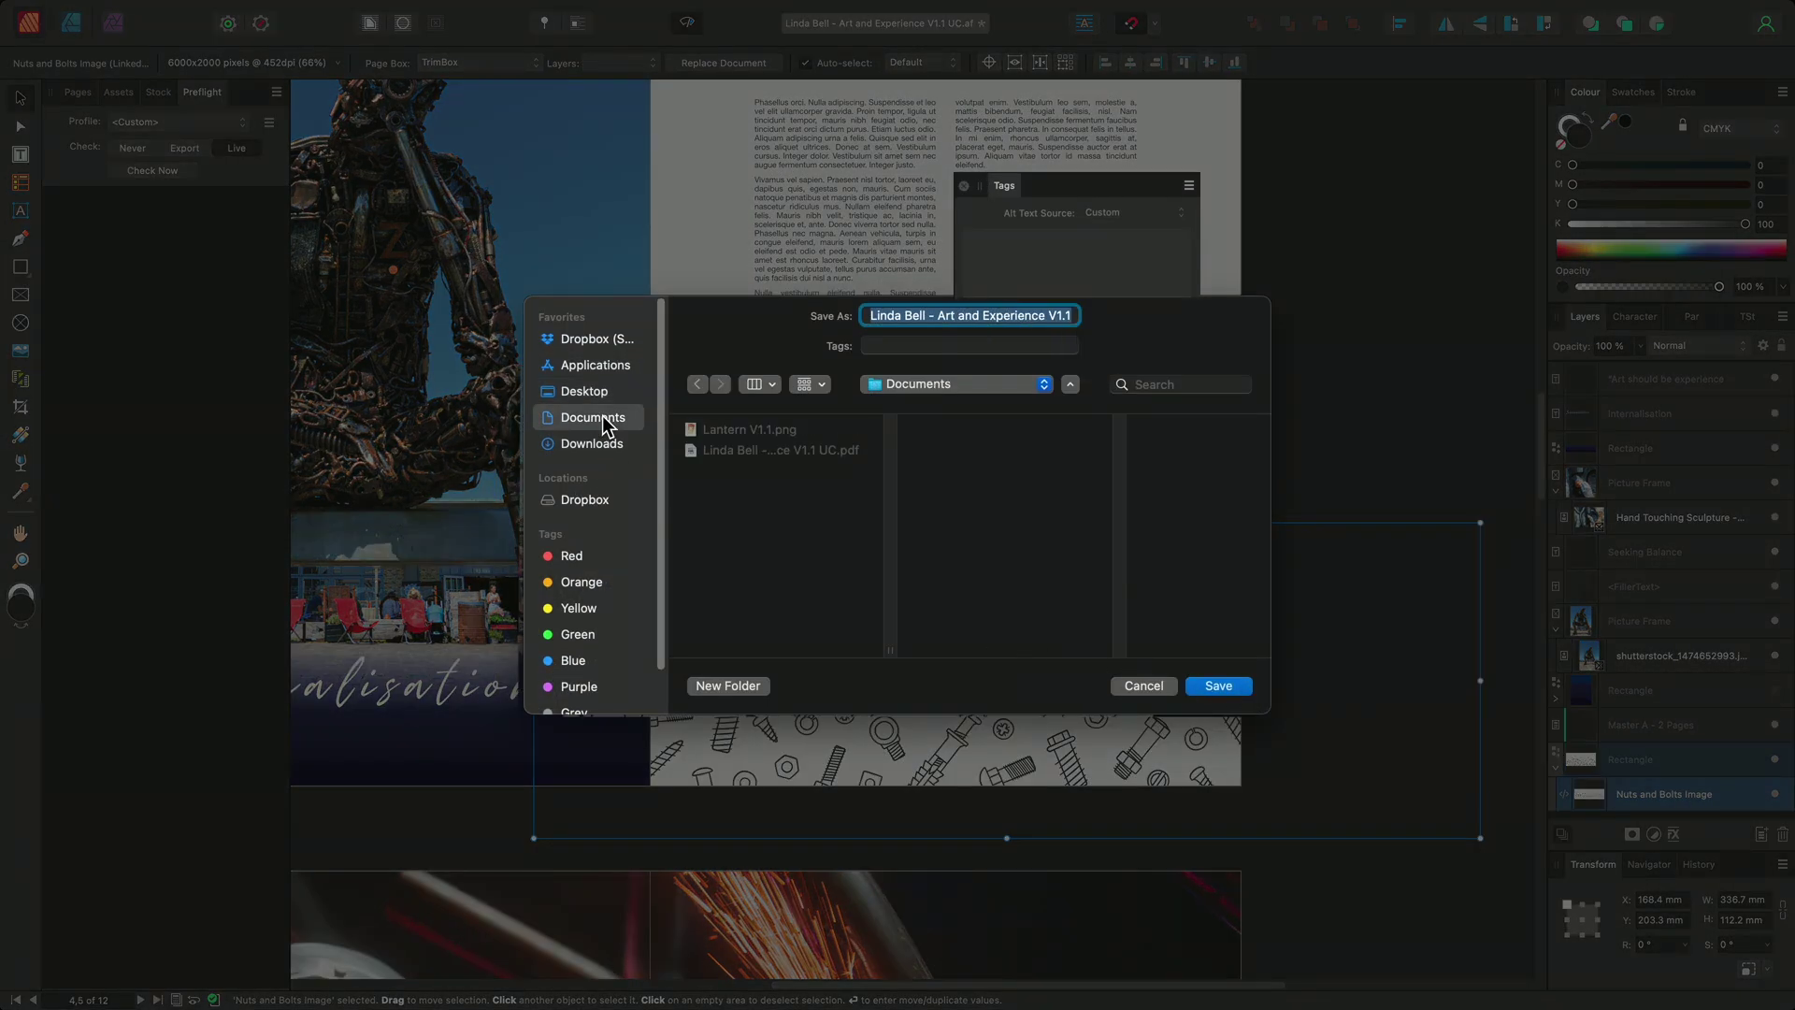
{"action": "left_click", "coordinate": [1075, 315]}
{"action": "key", "text": "BackSpace"}
{"action": "key", "text": "BackSpace"}
{"action": "key", "text": "BackSpace"}
{"action": "key", "text": "BackSpace"}
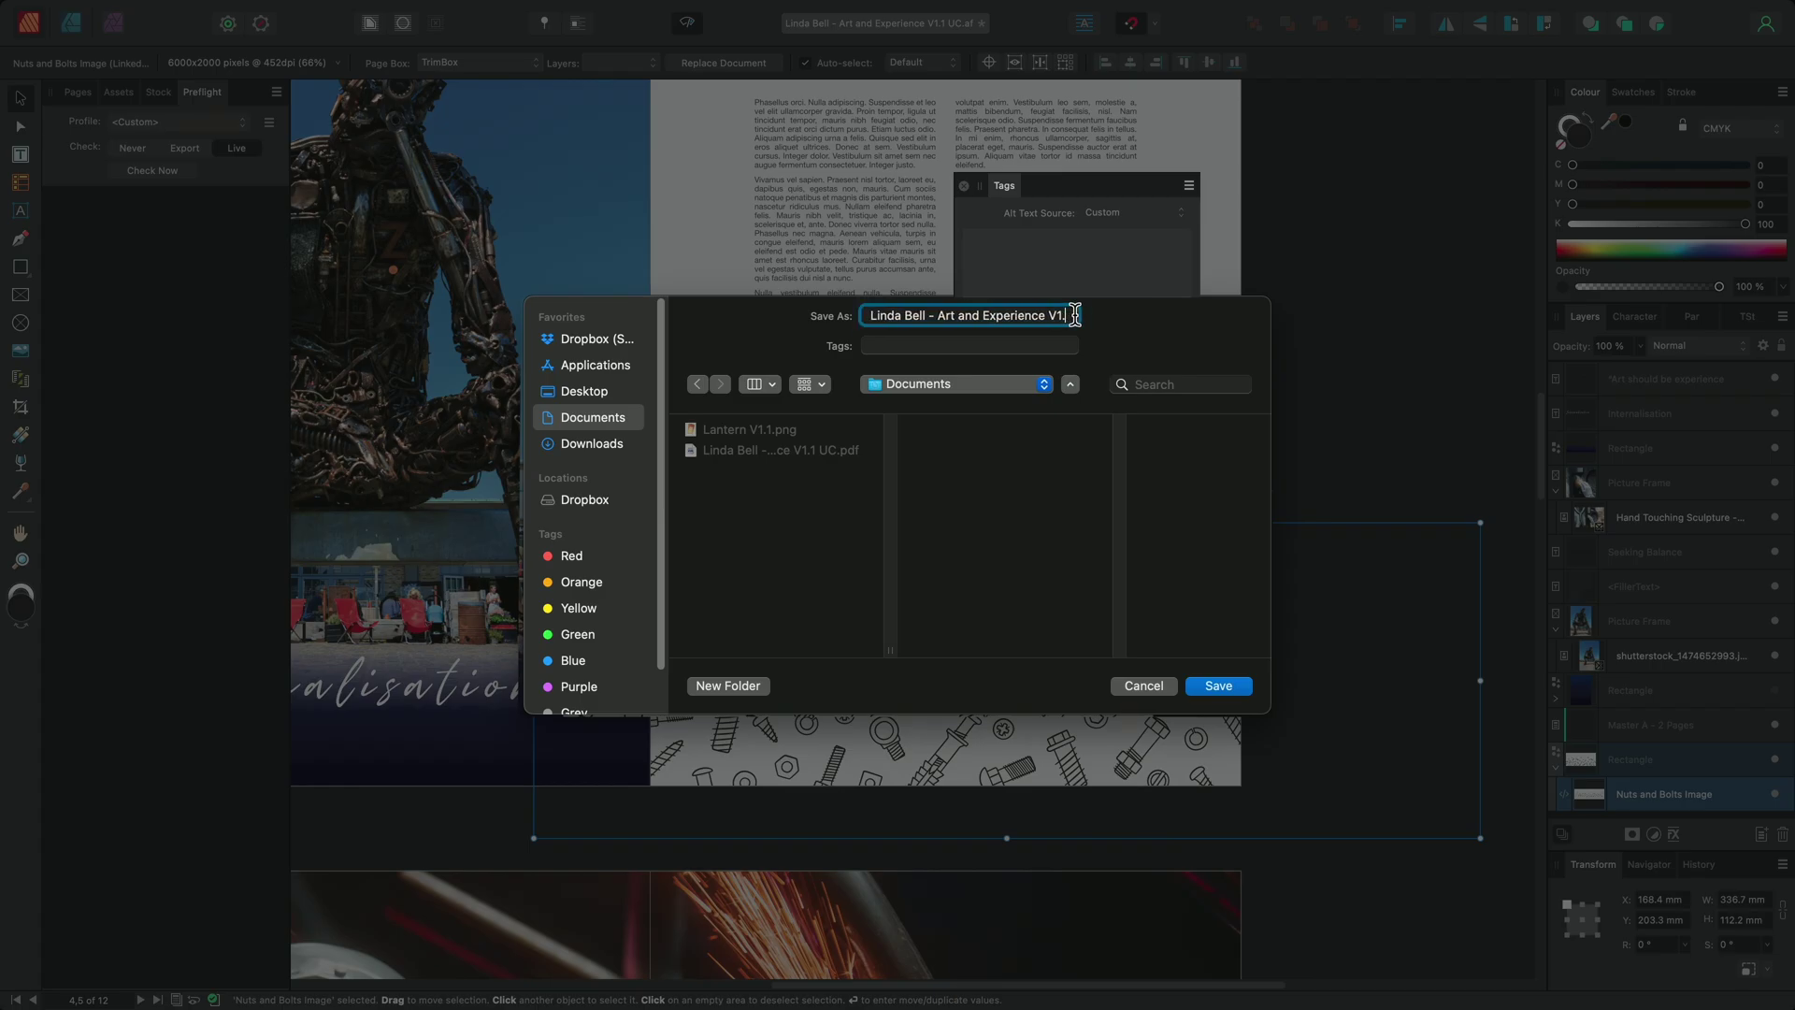
{"action": "type", "text": "2"}
{"action": "left_click", "coordinate": [1219, 685]}
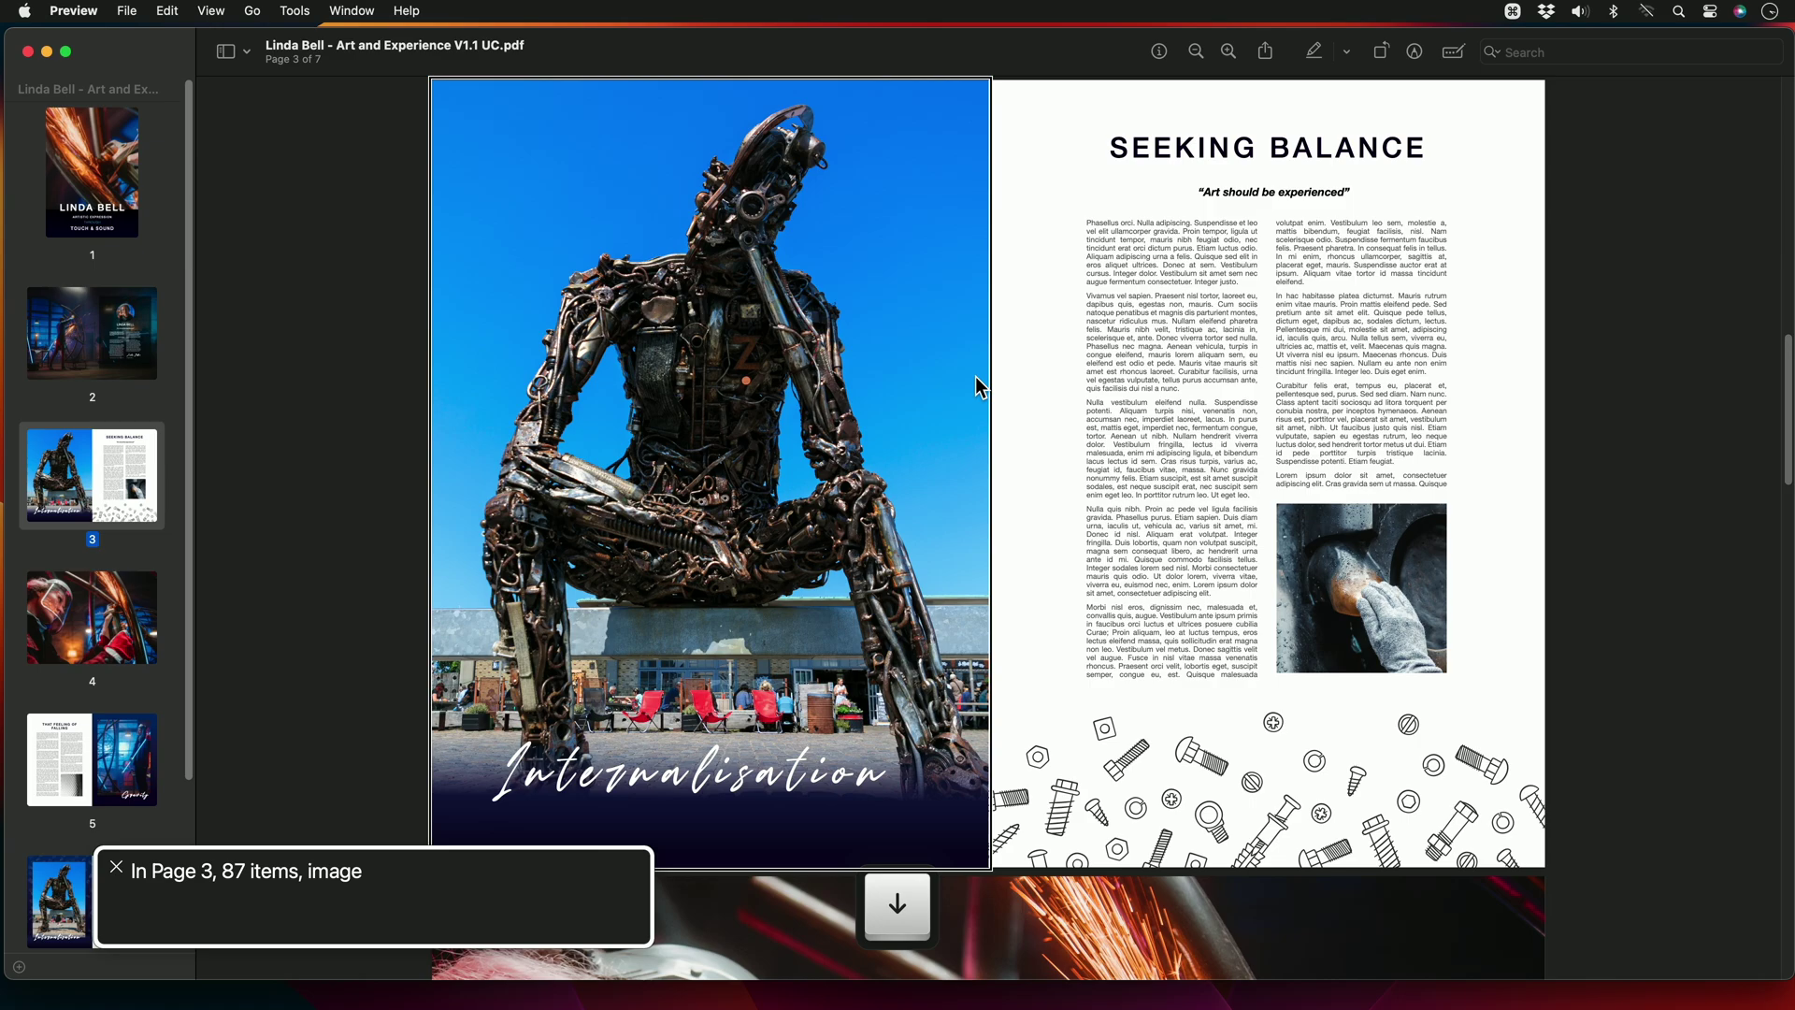
- Have VoiceOver in Preview read the page 3 sculpture image's custom alt text
{"action": "key", "text": "ctrl+alt+Down"}
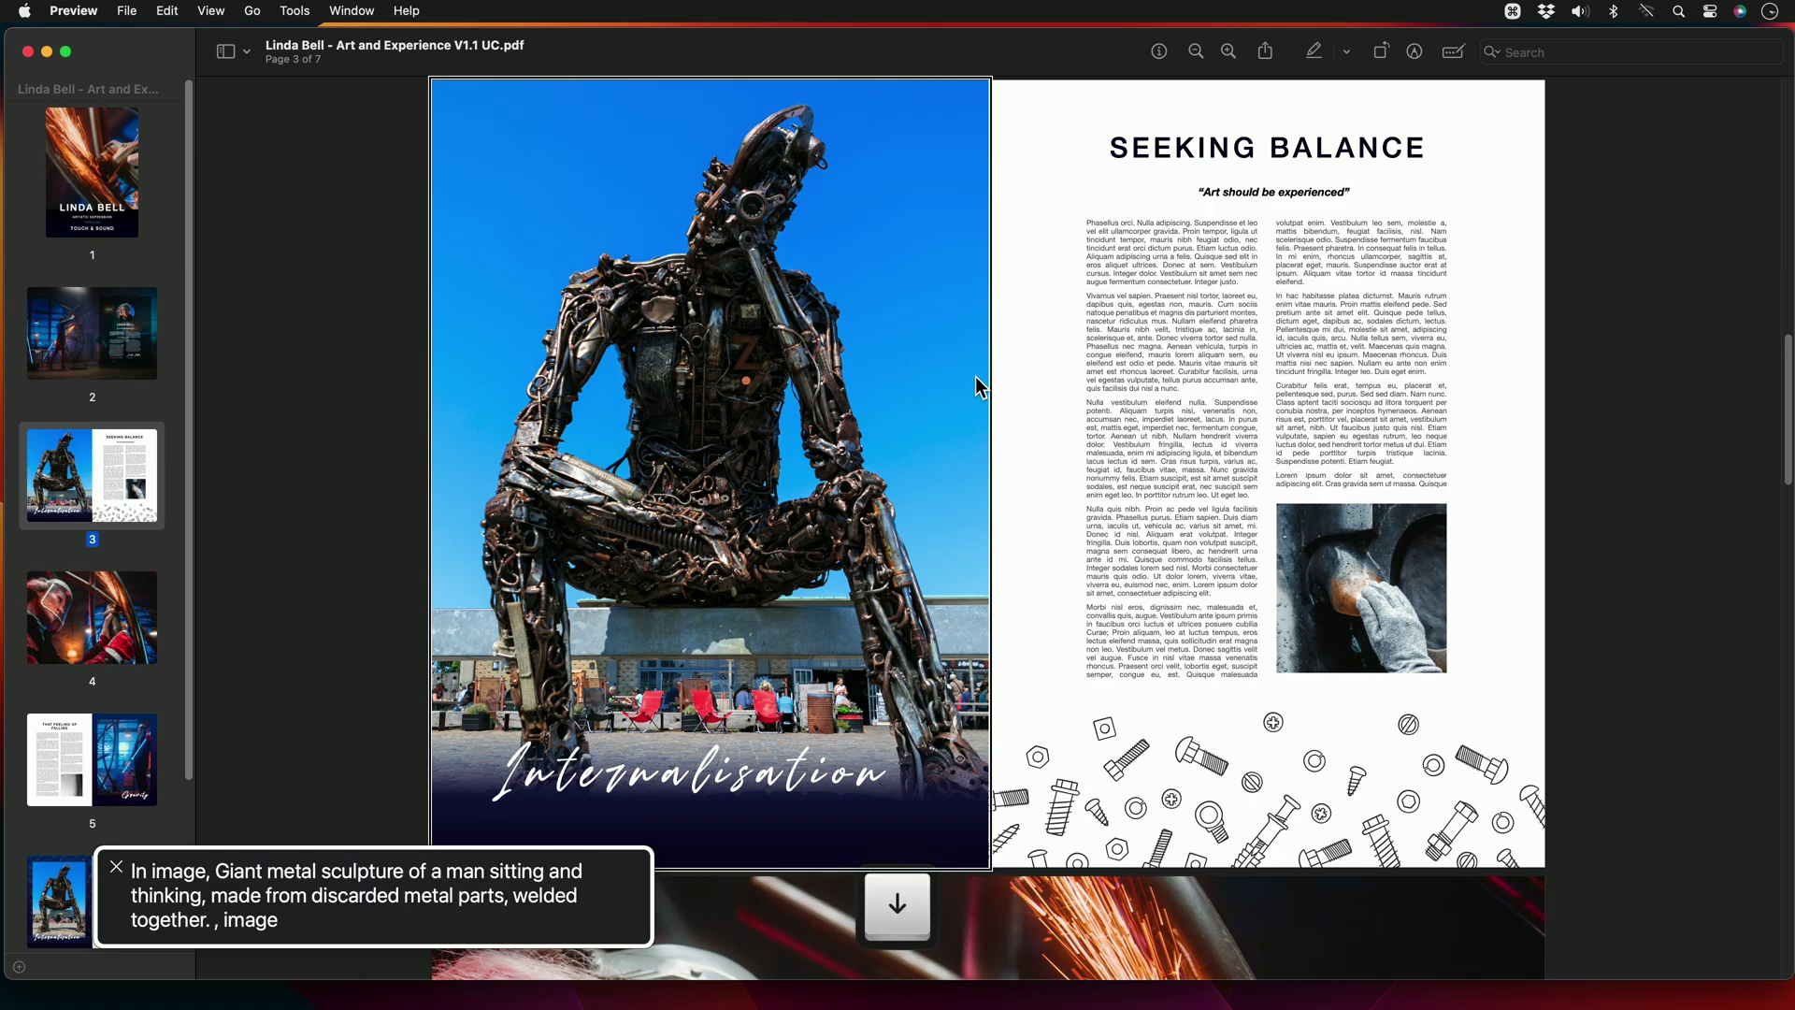